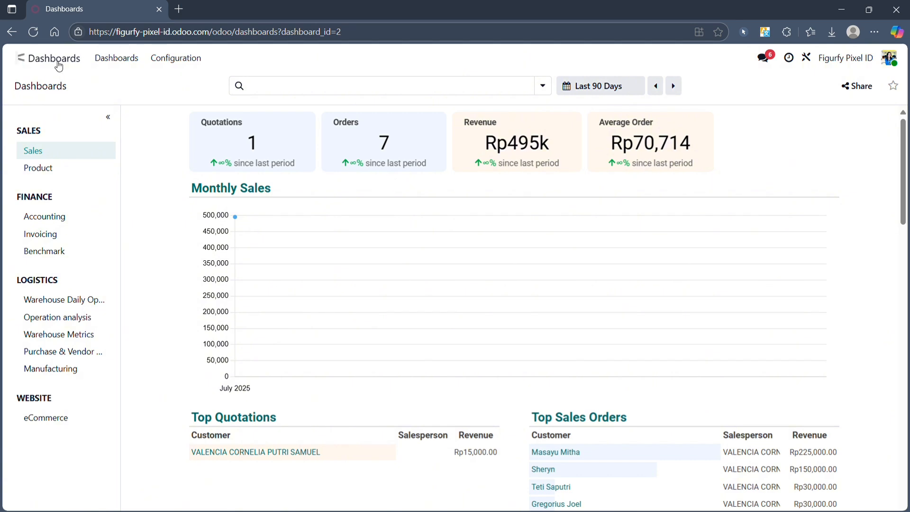
Step: Leave the Sales dashboard for the Odoo home screen of apps
click(17, 58)
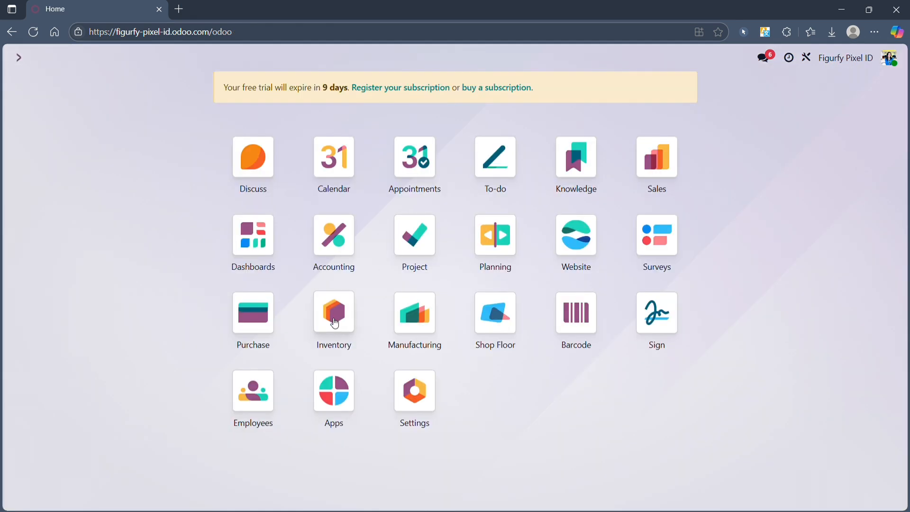
Step: Open Inventory's Products list and group it by Product Category
click(326, 297)
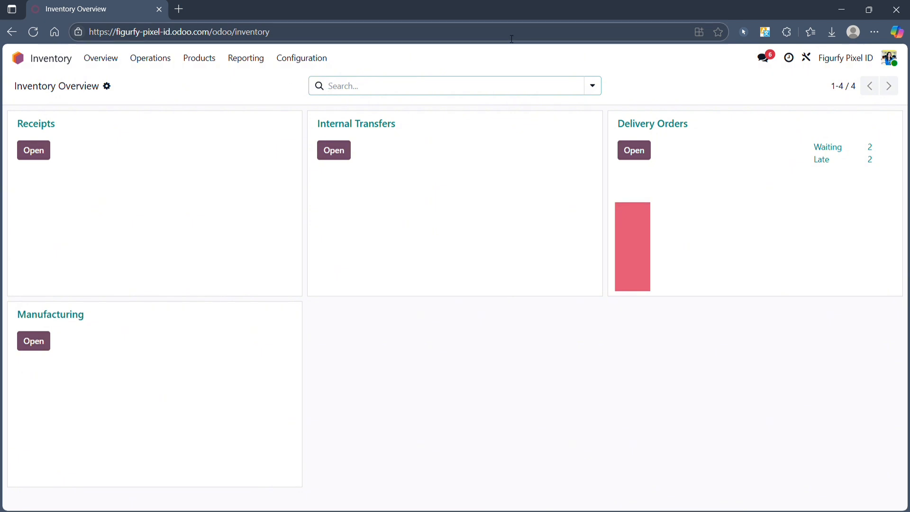
click(199, 57)
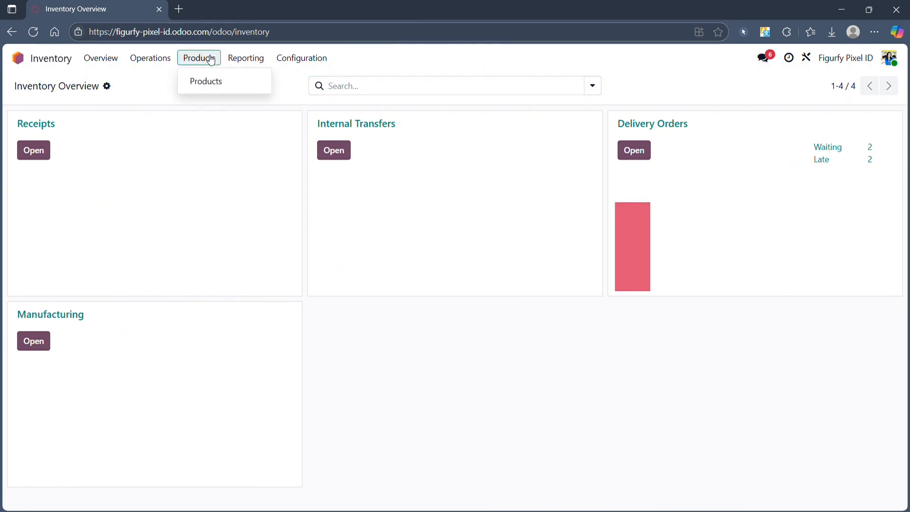
click(220, 83)
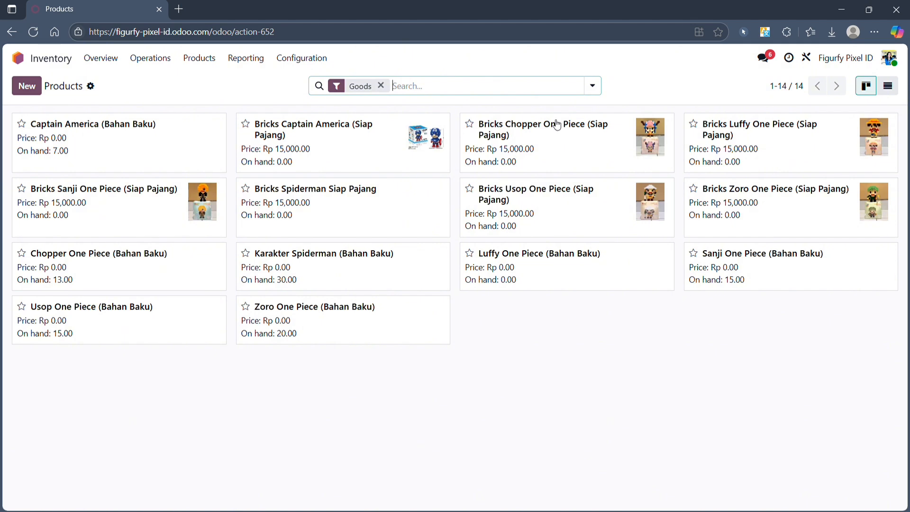
click(592, 86)
click(467, 154)
click(722, 388)
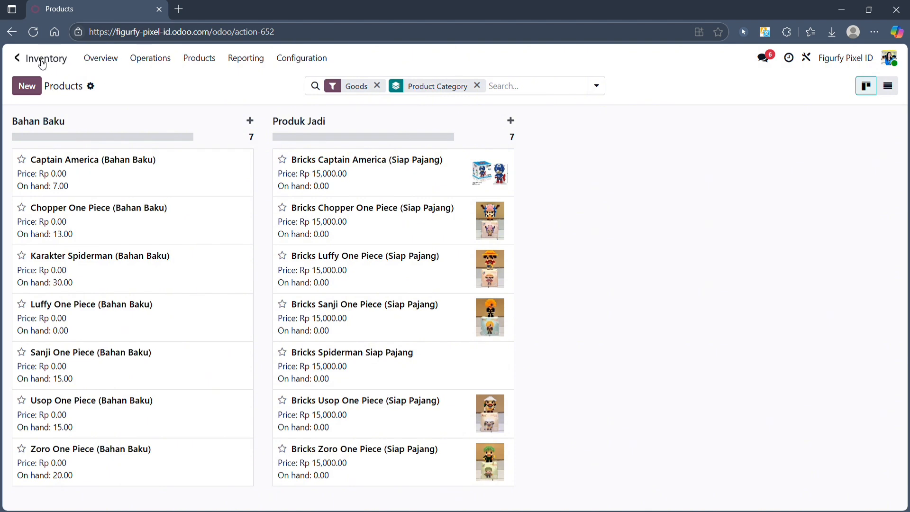
Step: Open the Manufacturing Bills of Materials list from the home screen
click(19, 58)
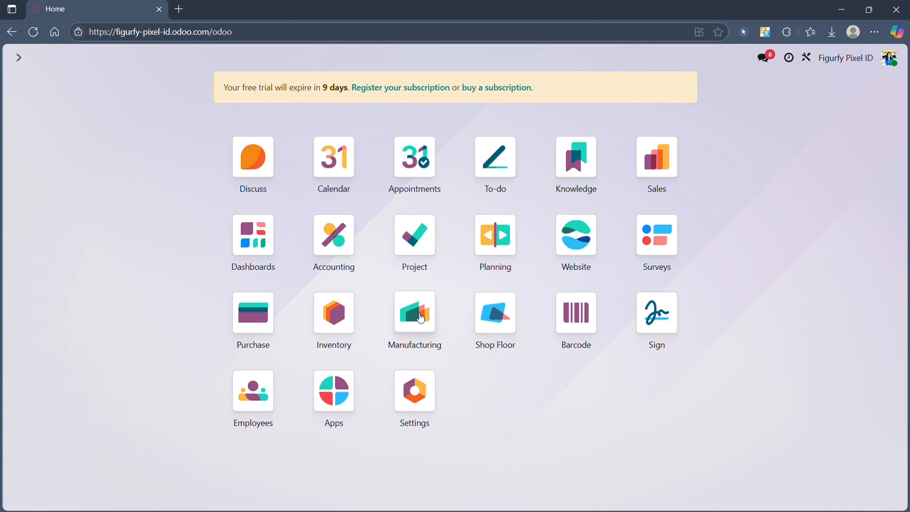
click(421, 319)
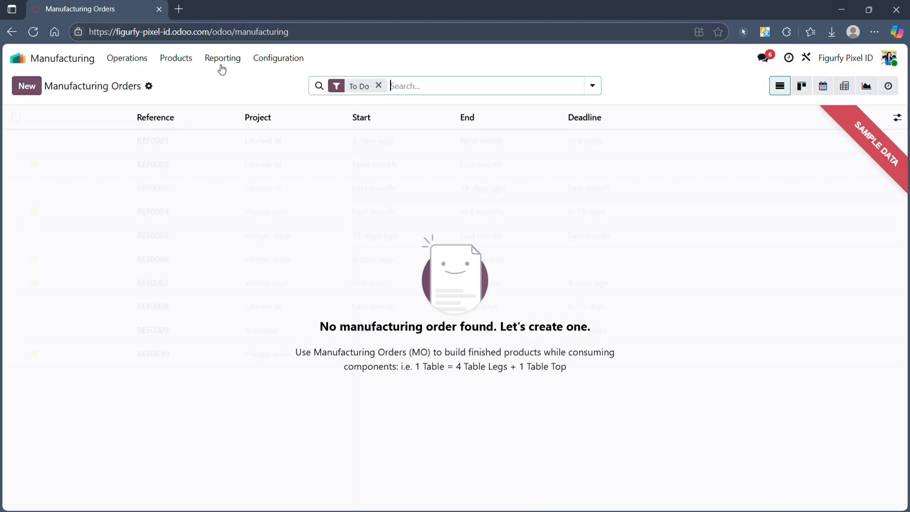
click(185, 64)
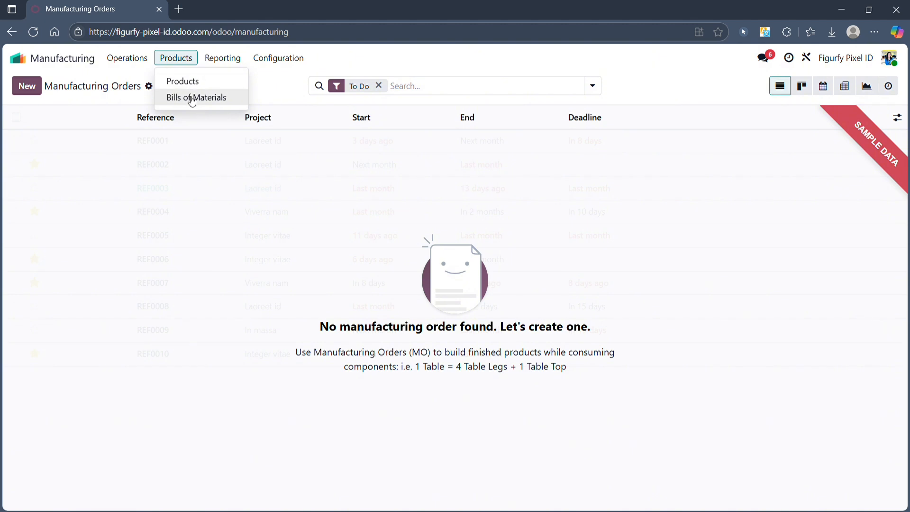
click(192, 97)
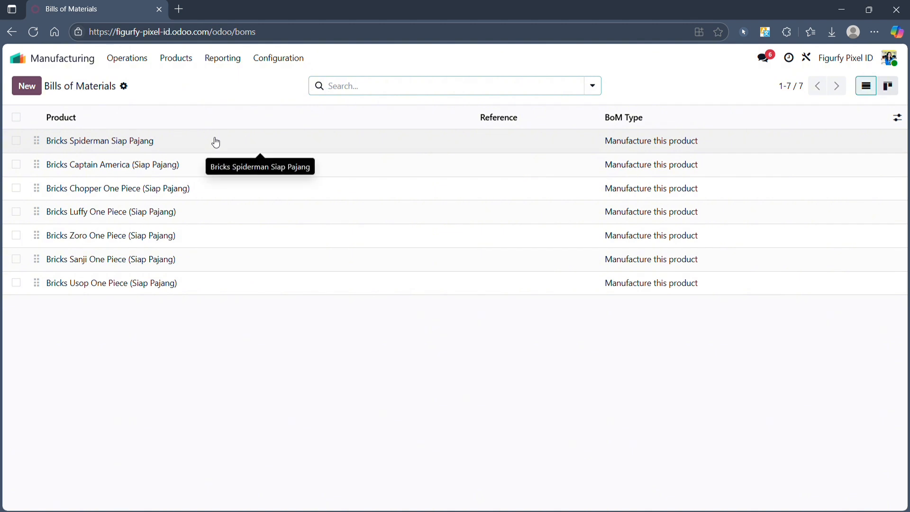
Step: Inspect the Bricks Luffy One Piece (Siap Pajang) BoM, then go back home
click(134, 212)
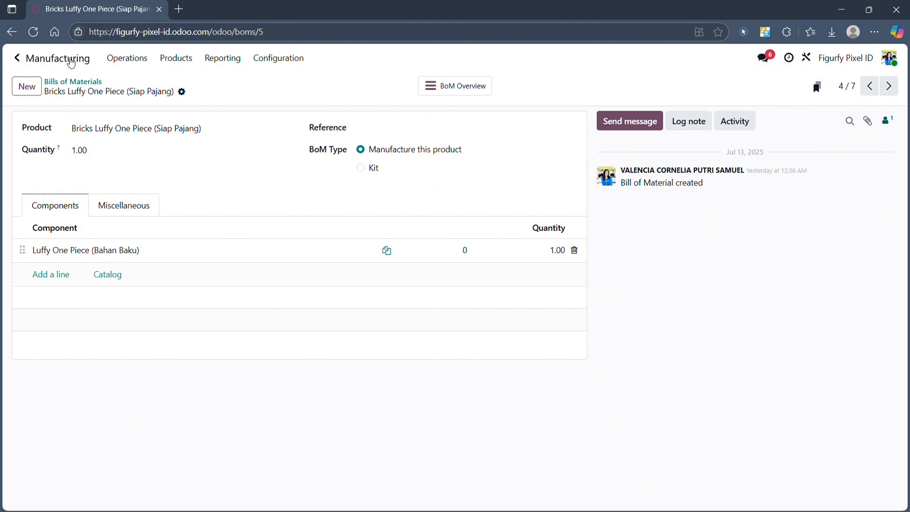
click(71, 63)
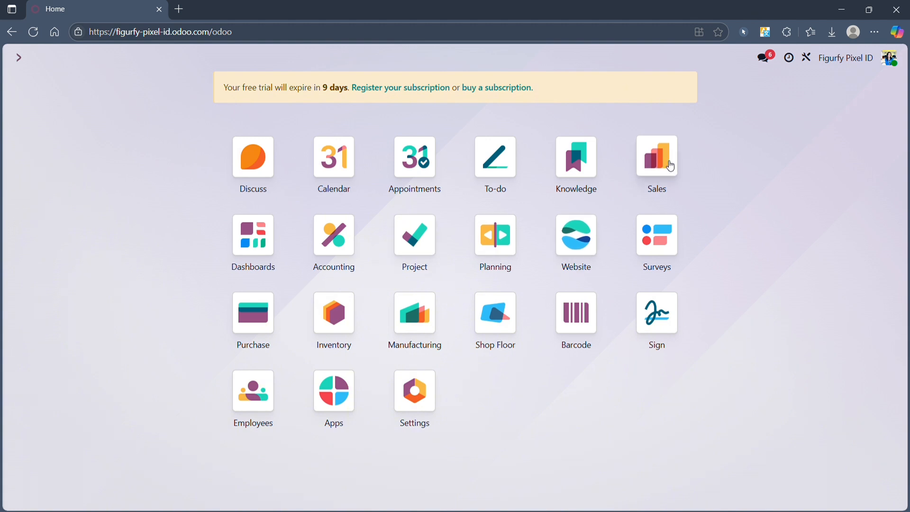
Step: Start a new quotation and create a new customer from the typed full name
click(668, 164)
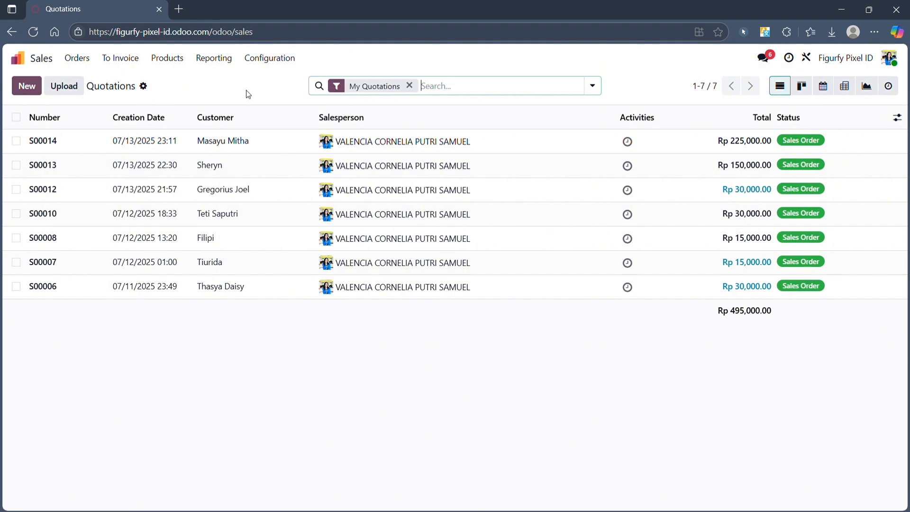
click(35, 86)
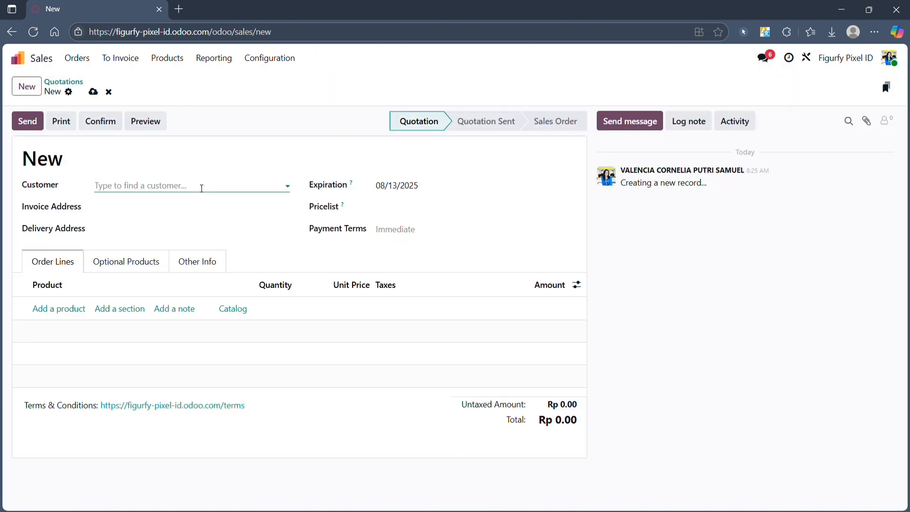
click(199, 185)
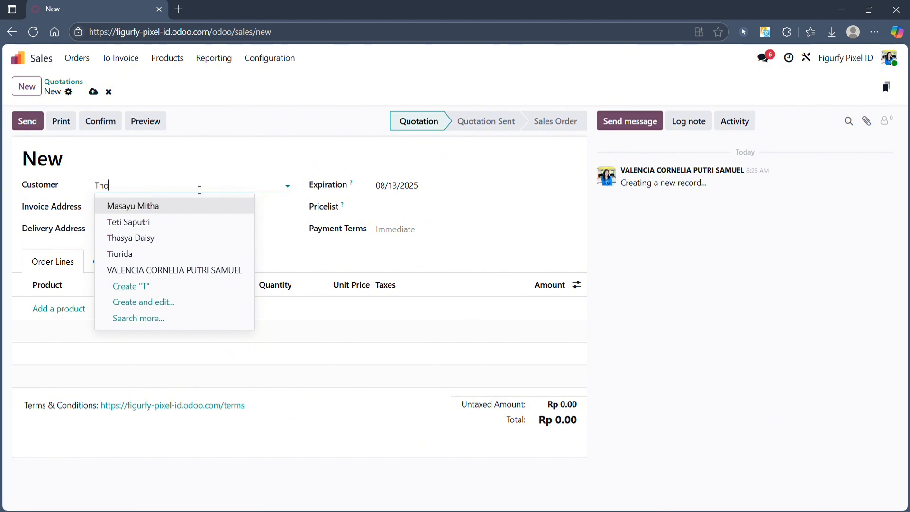
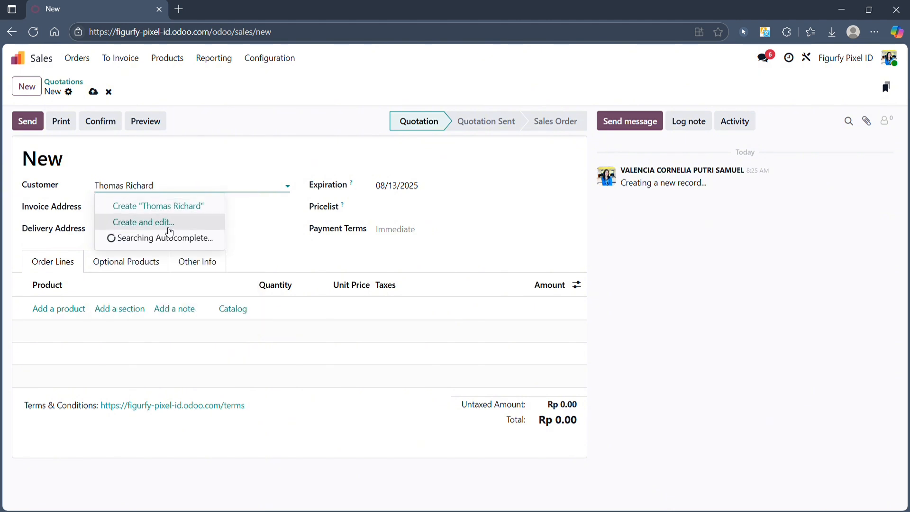
click(164, 225)
Step: Enter the new customer's e-mail, phone number and street address
click(311, 179)
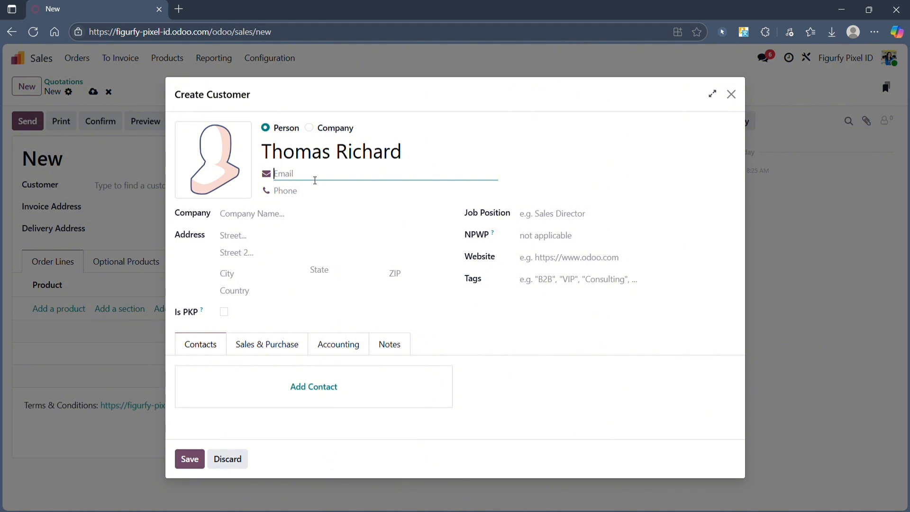
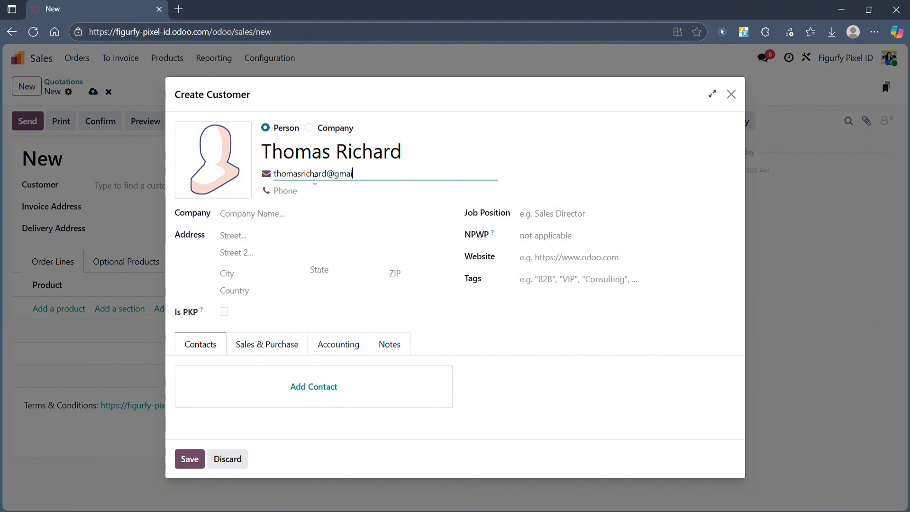
click(297, 213)
click(320, 195)
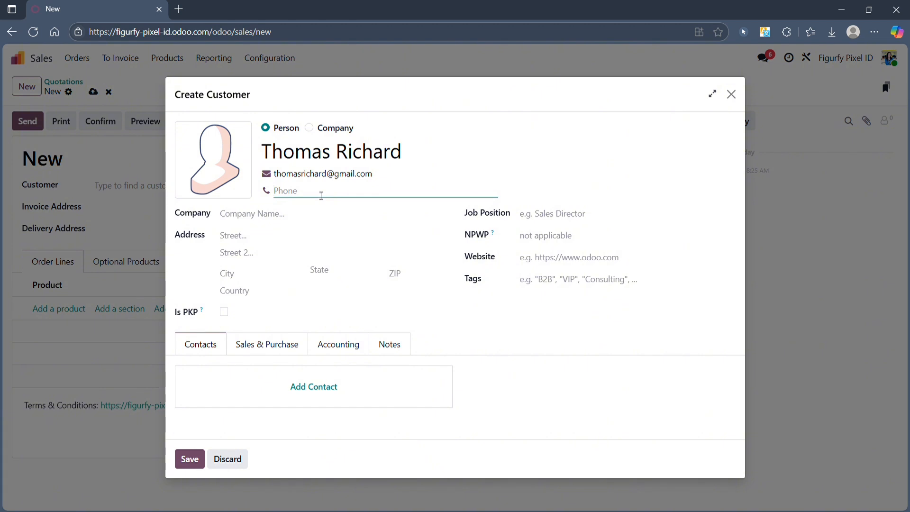
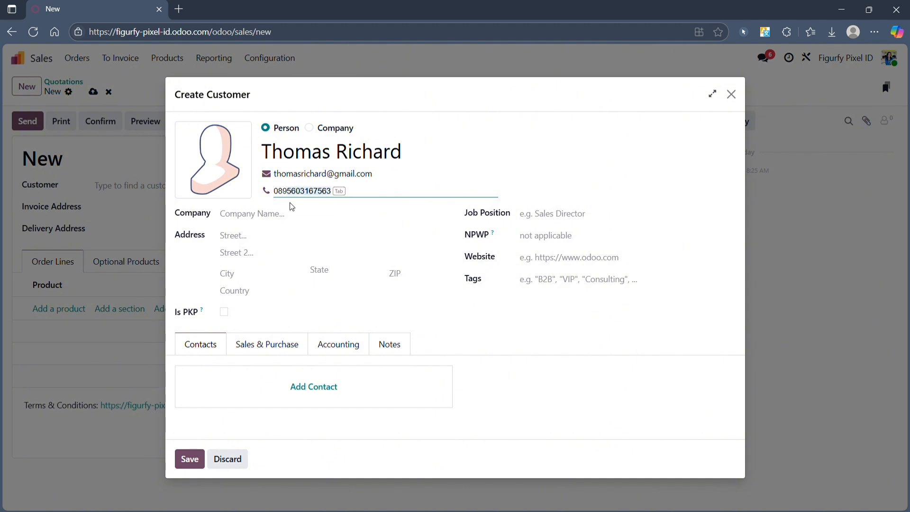
click(250, 220)
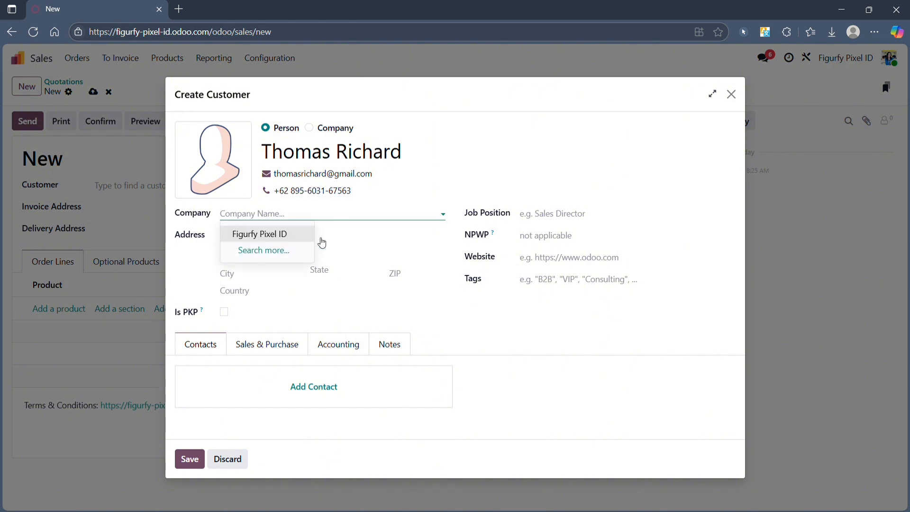
click(325, 239)
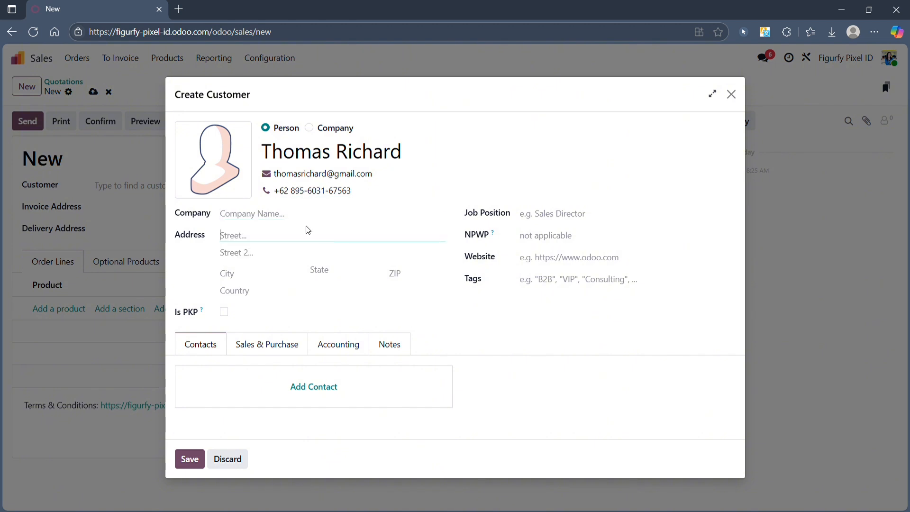
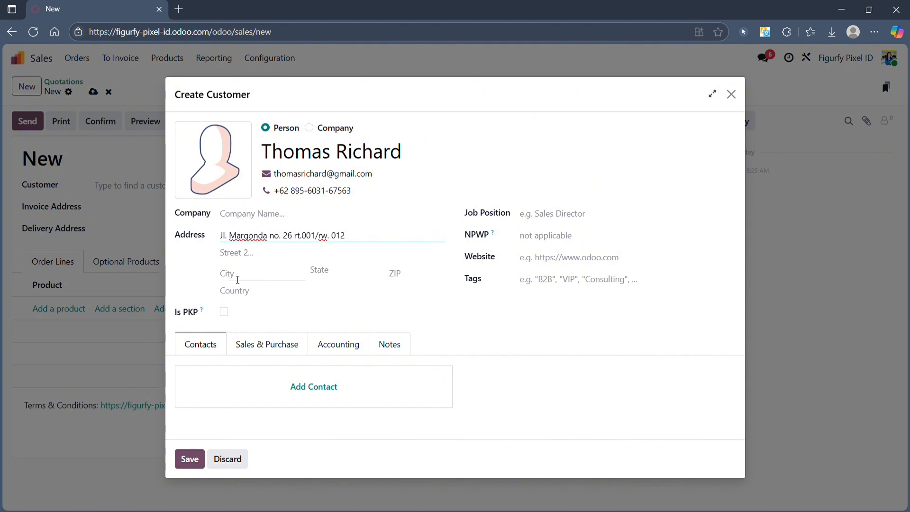
Step: Set the customer's city, country Indonesia and state Jawa Barat, then save
click(241, 280)
text(Depok)
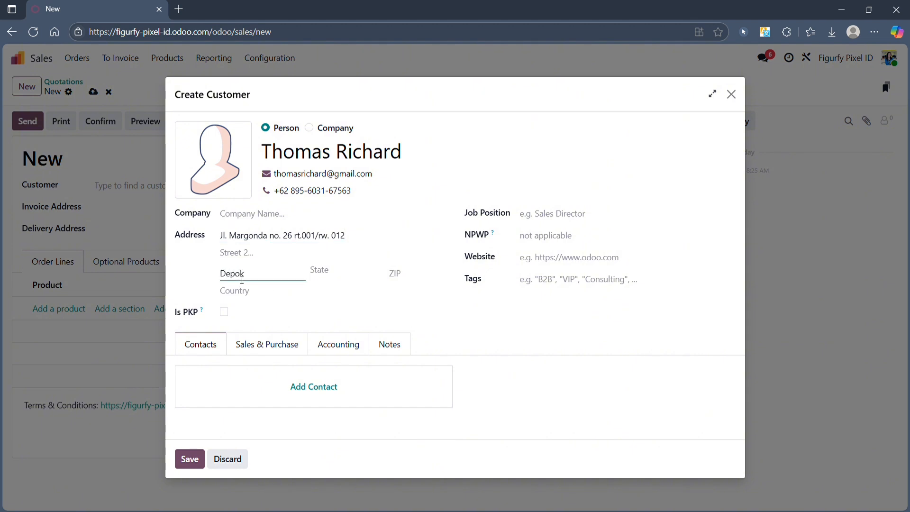
click(241, 292)
text(Indonesia)
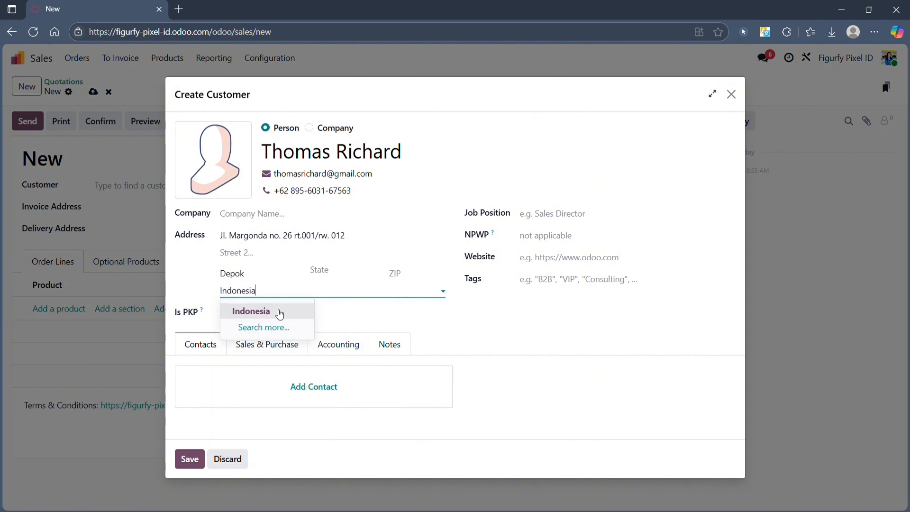
click(280, 314)
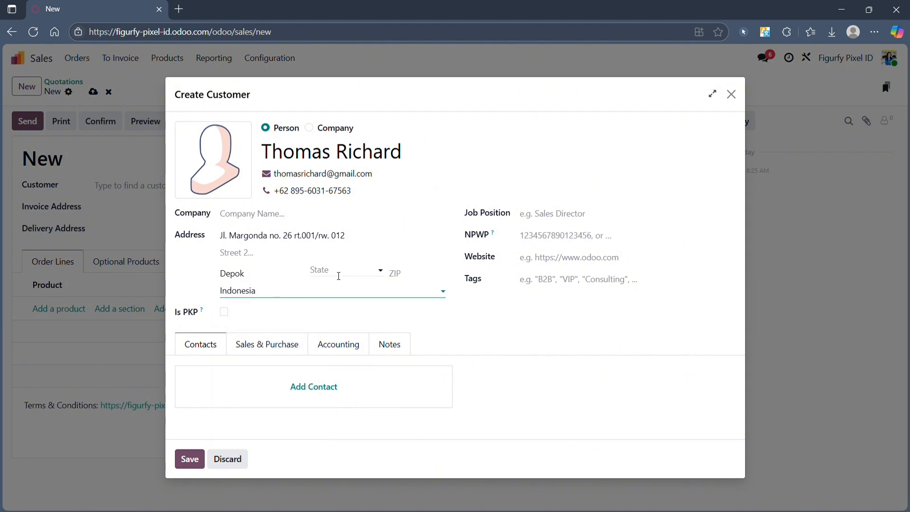
click(337, 271)
click(355, 403)
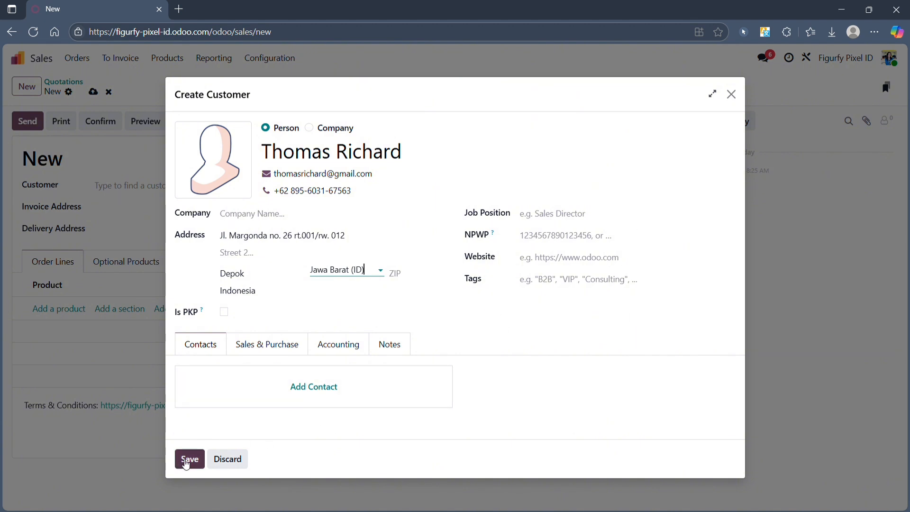
click(189, 459)
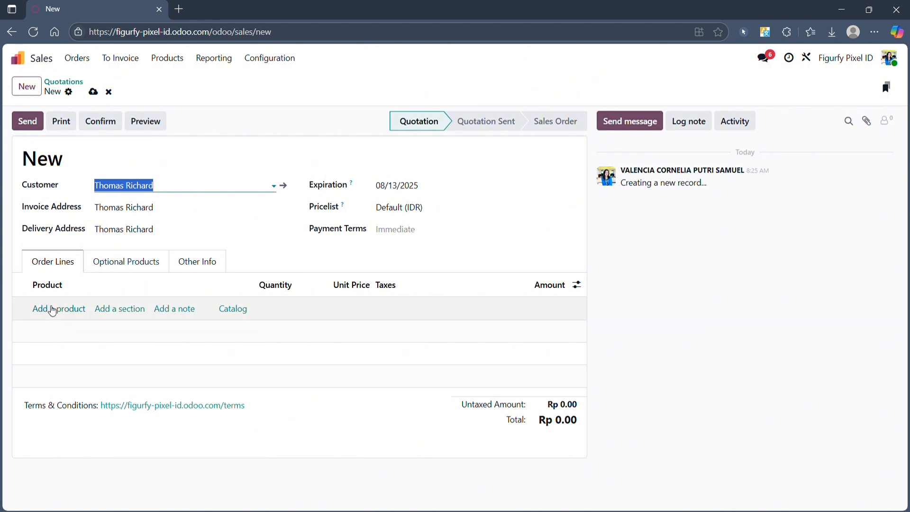
Step: Add an order line for Bricks Zoro One Piece (Siap Pajang) with quantity 12
click(53, 311)
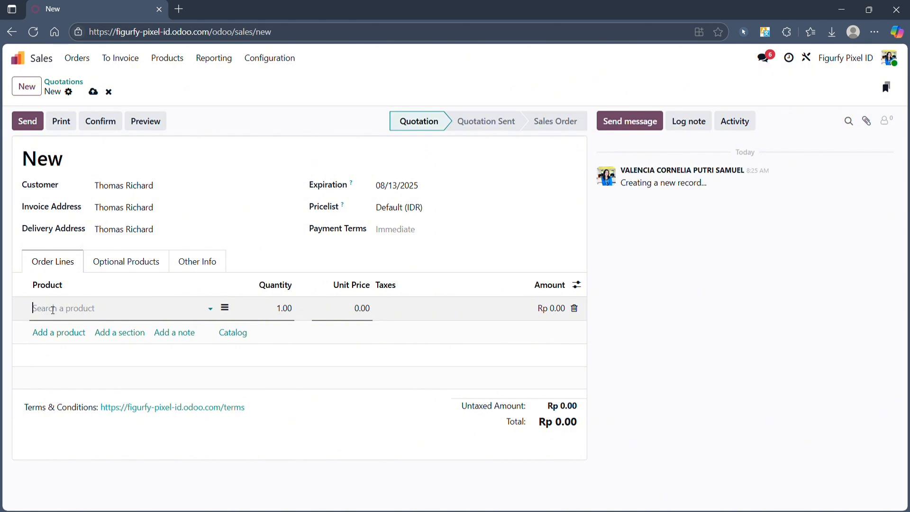
click(213, 309)
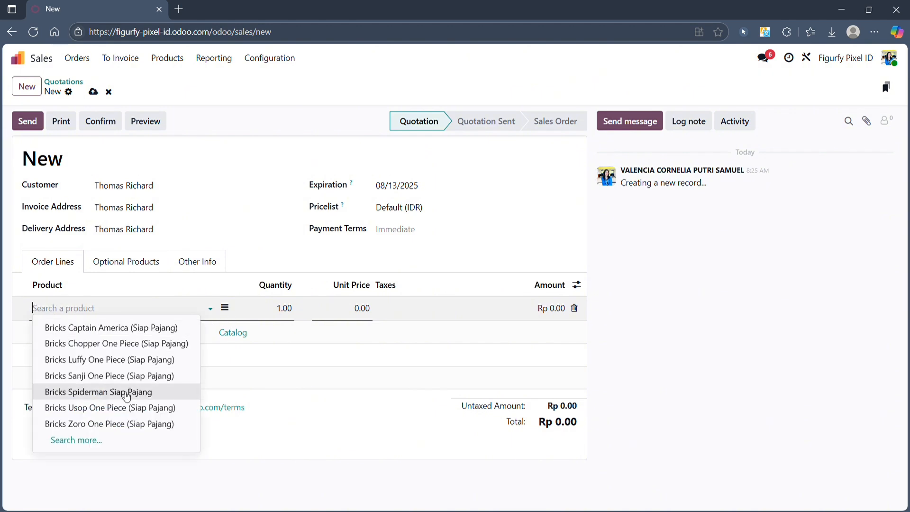
click(76, 440)
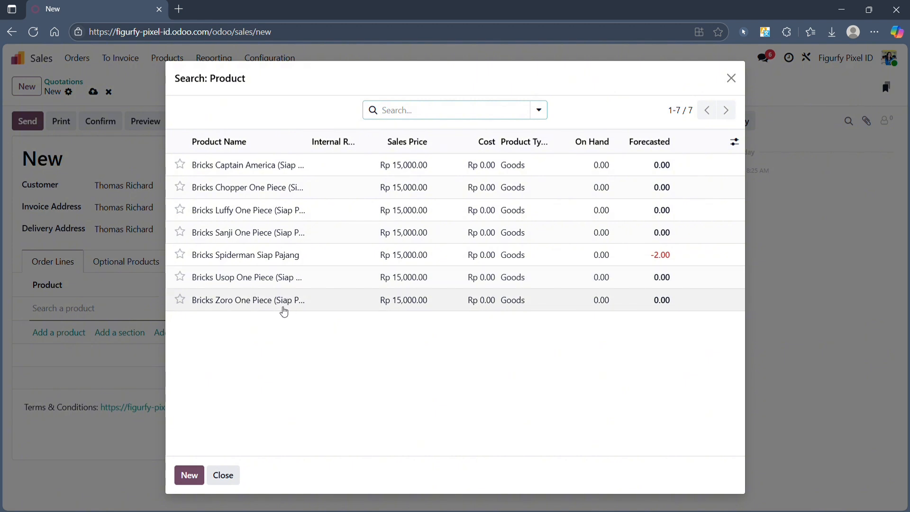
click(284, 311)
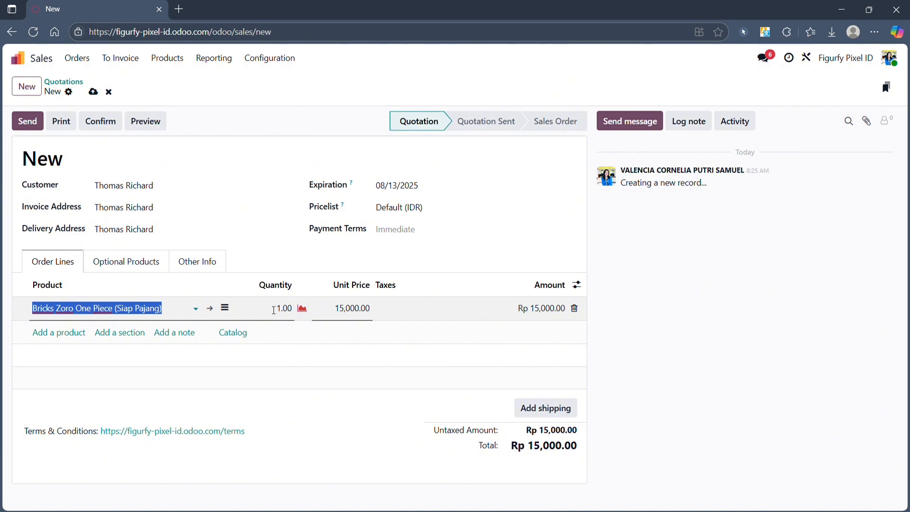
click(292, 314)
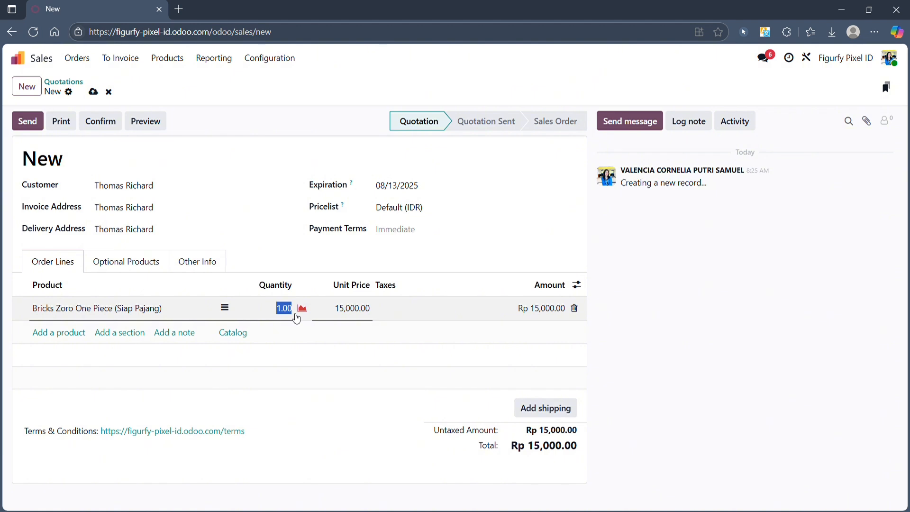
text(105)
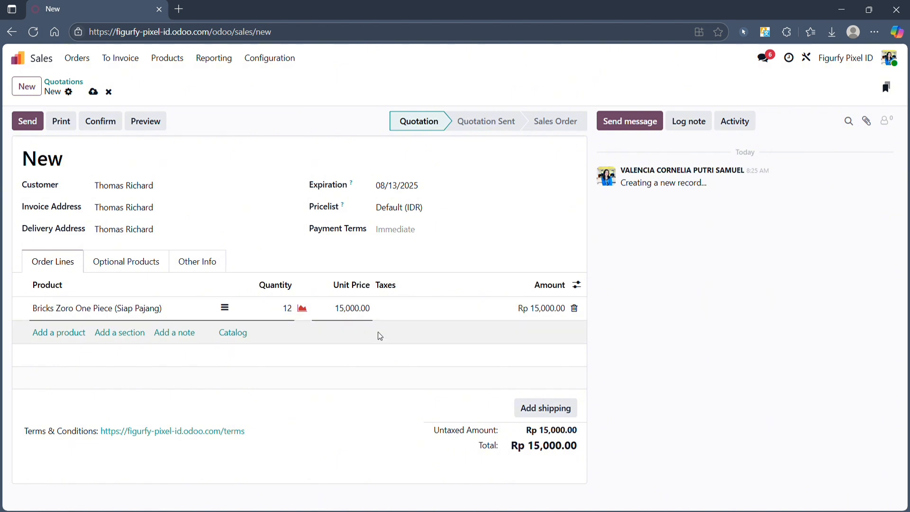
click(654, 299)
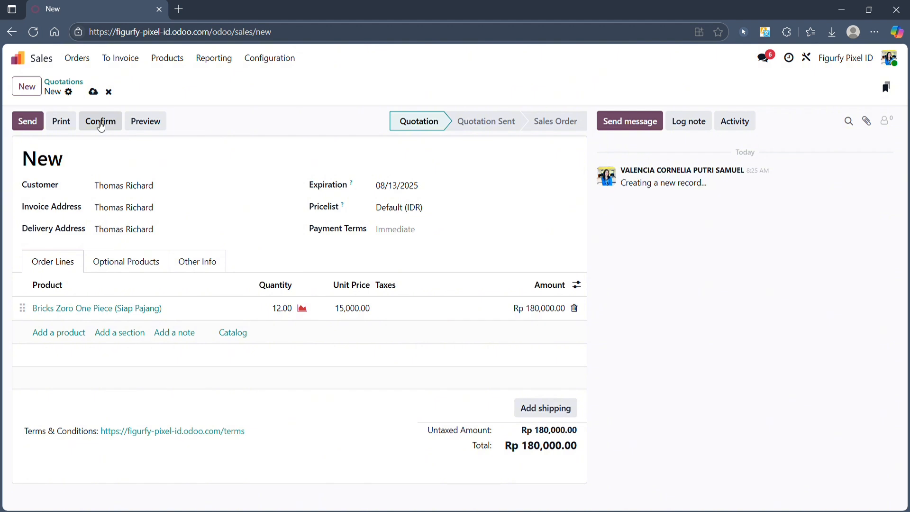
Step: Confirm the quotation as sales order S00015 and return to the app home screen
click(100, 122)
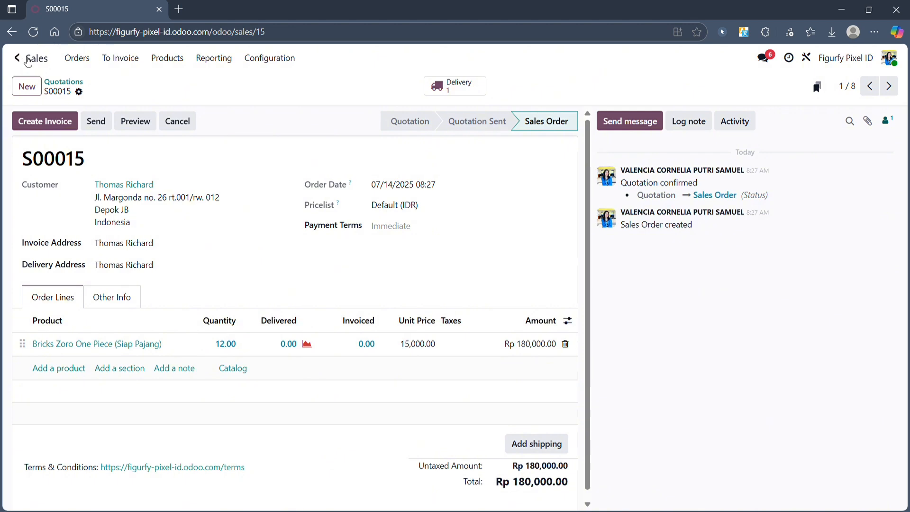
click(30, 59)
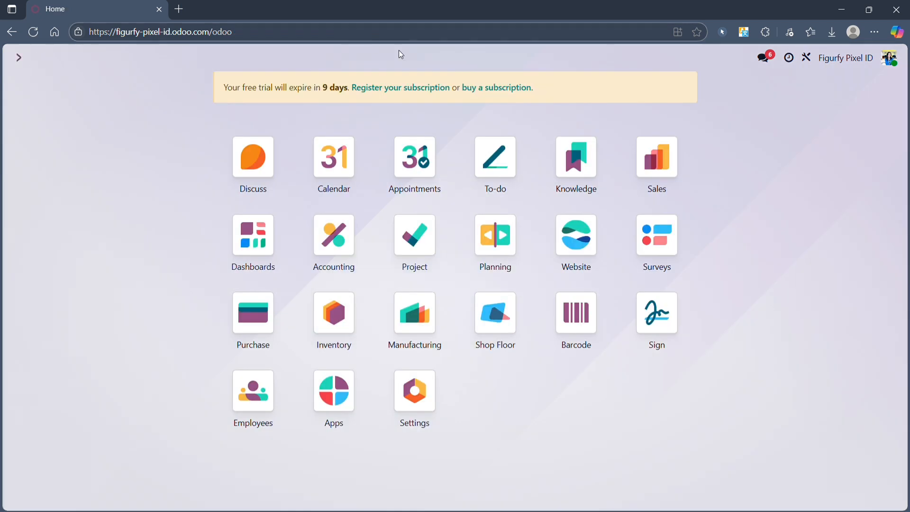
Step: Produce all 12 units on manufacturing order WH/MO/00010, then go back home
click(425, 336)
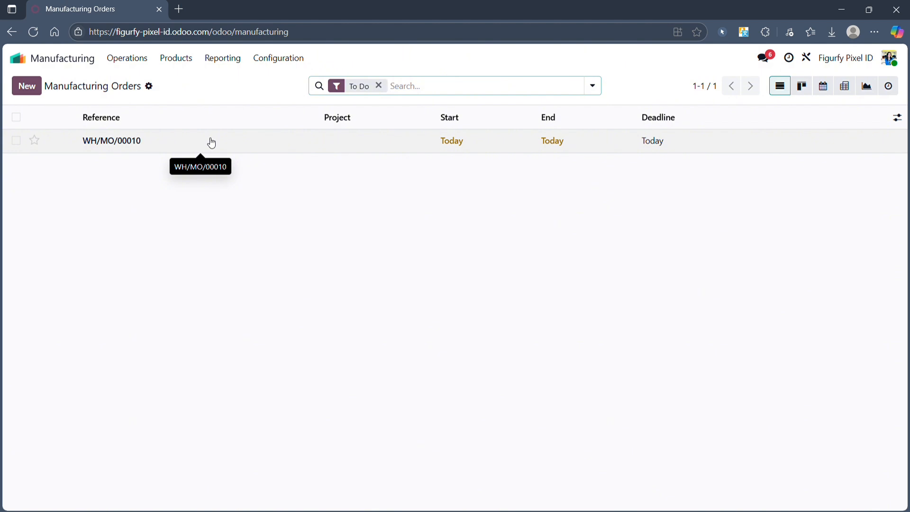
click(237, 145)
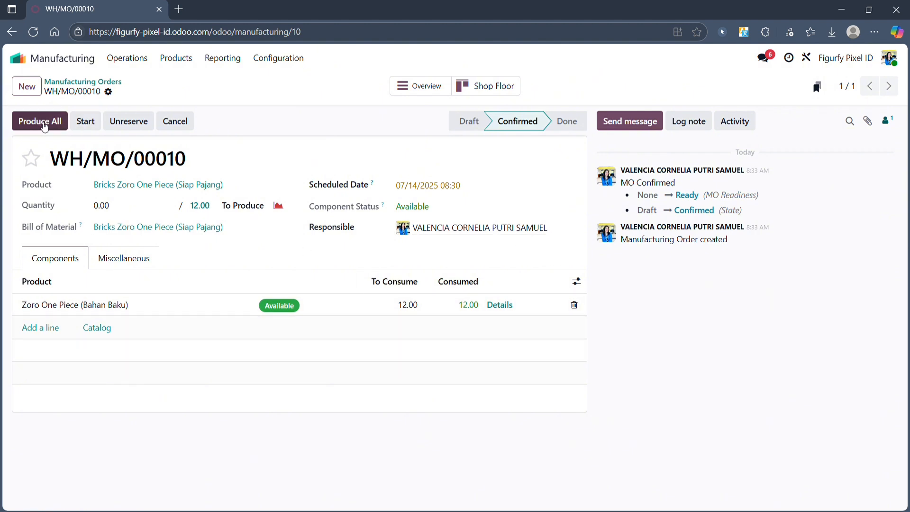
click(45, 126)
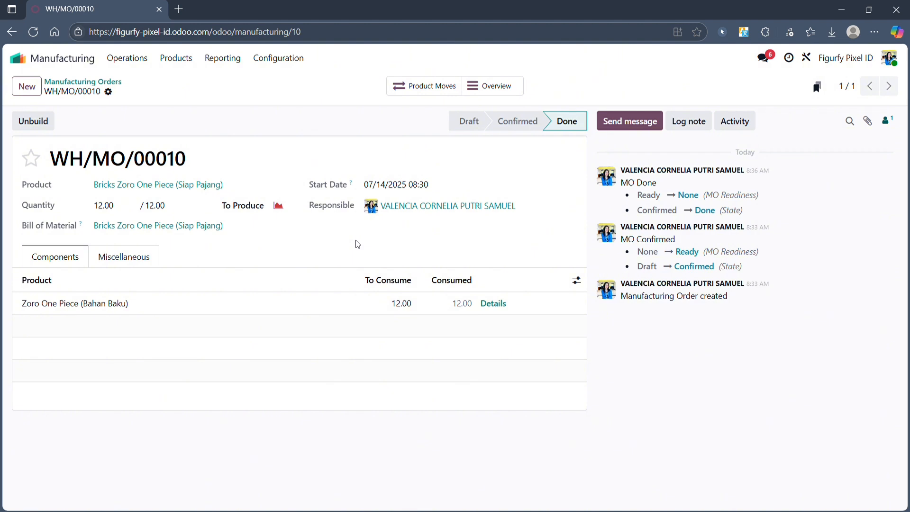
click(56, 63)
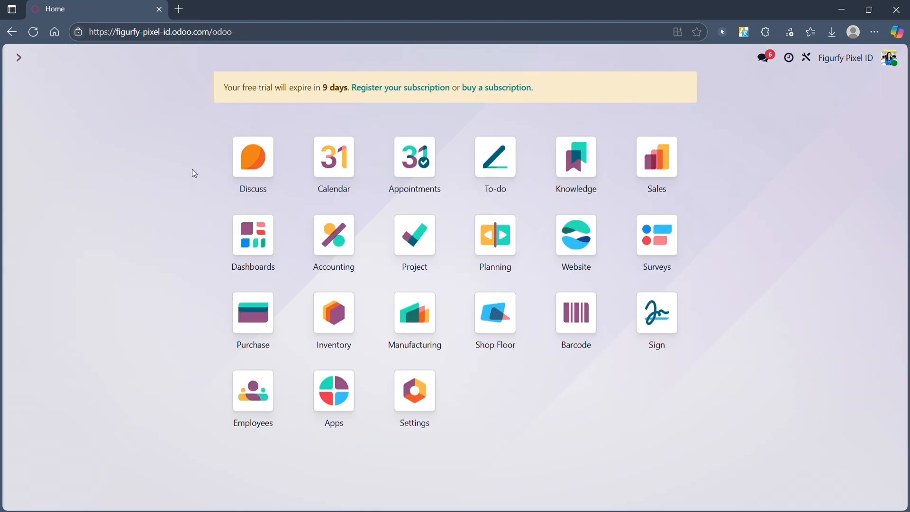
Step: Open Inventory products grouped by Product Category to check the stock of Bricks Zoro
click(336, 321)
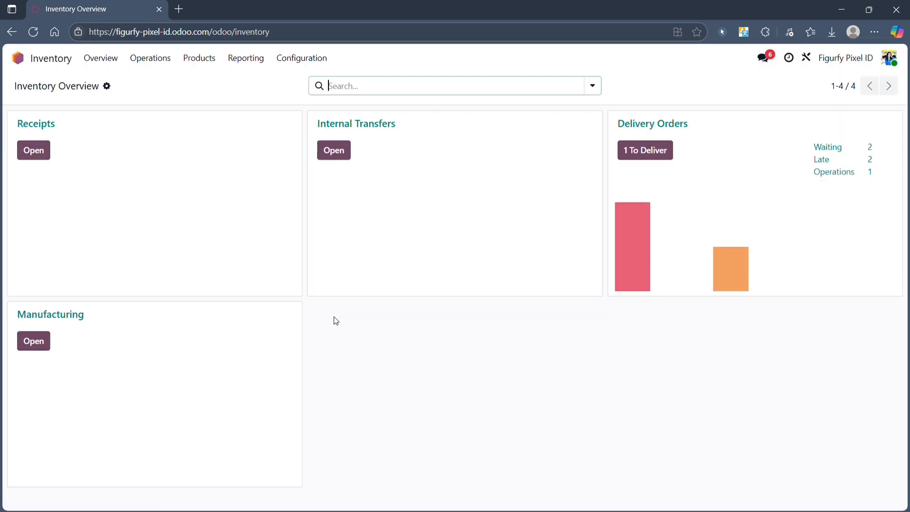
click(199, 60)
click(211, 87)
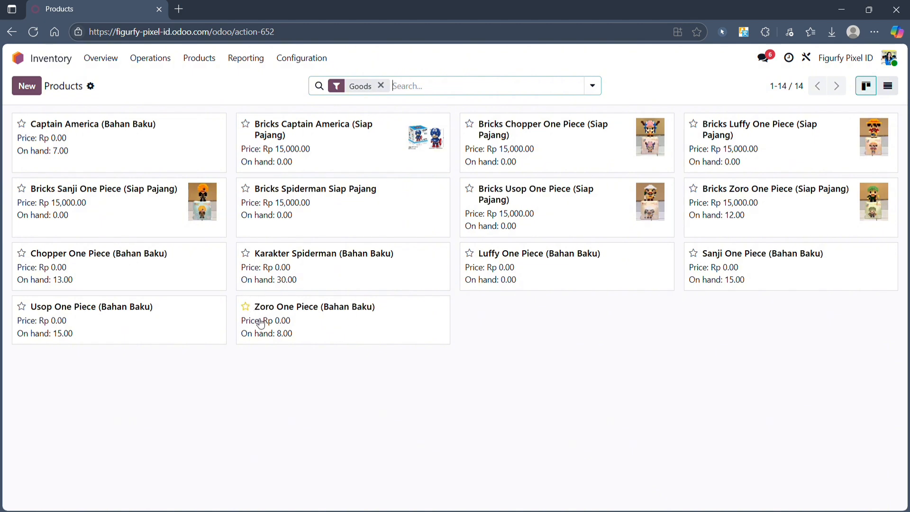
click(593, 86)
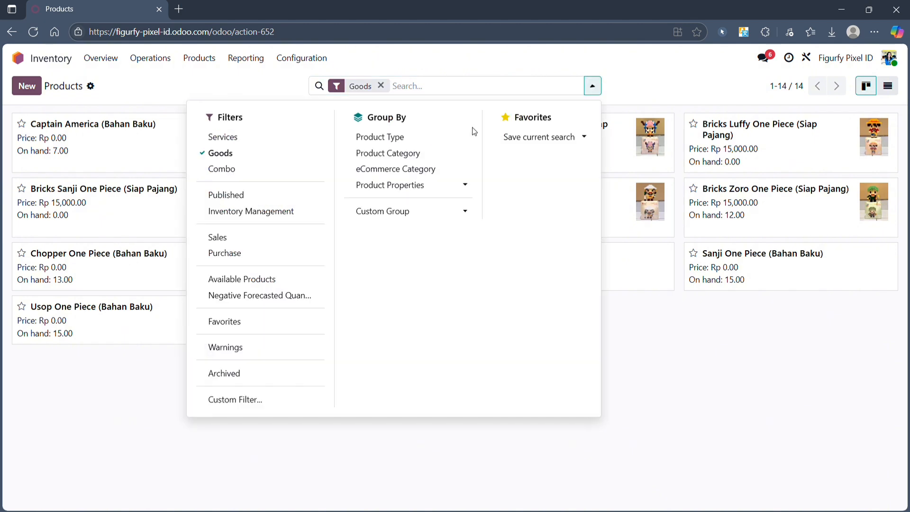
click(424, 154)
click(747, 350)
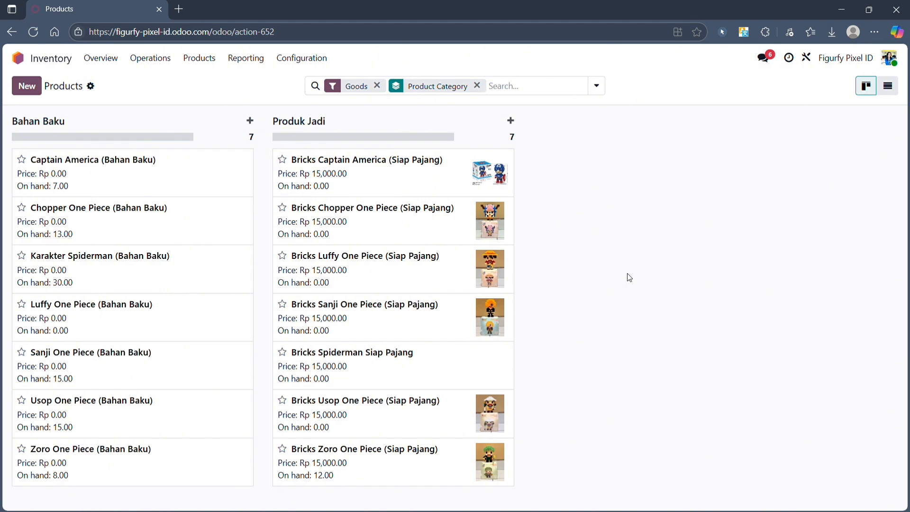
Step: Open sales order S00015's delivery WH/OUT/00011 and validate it
click(18, 57)
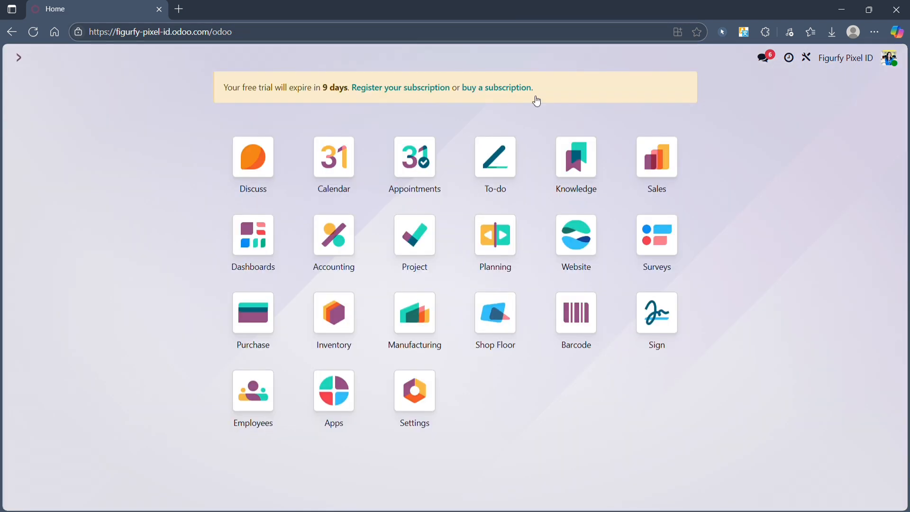
click(671, 163)
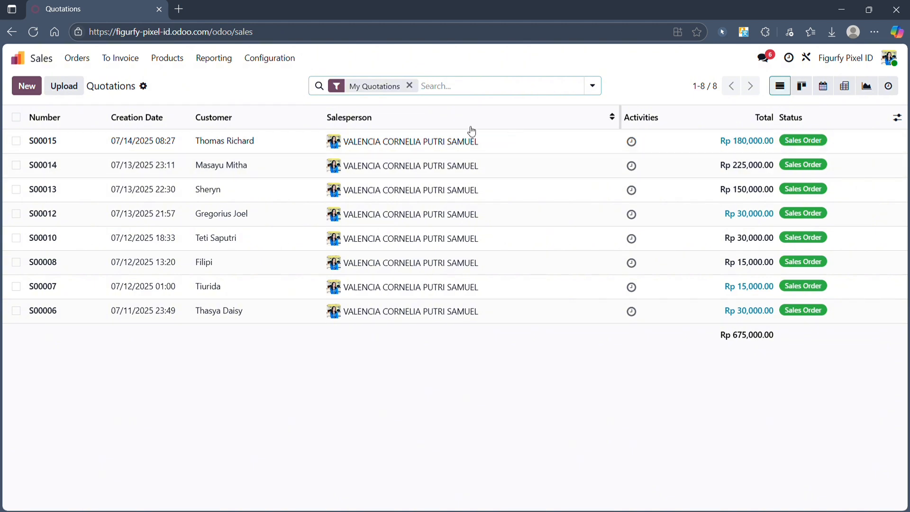
click(443, 145)
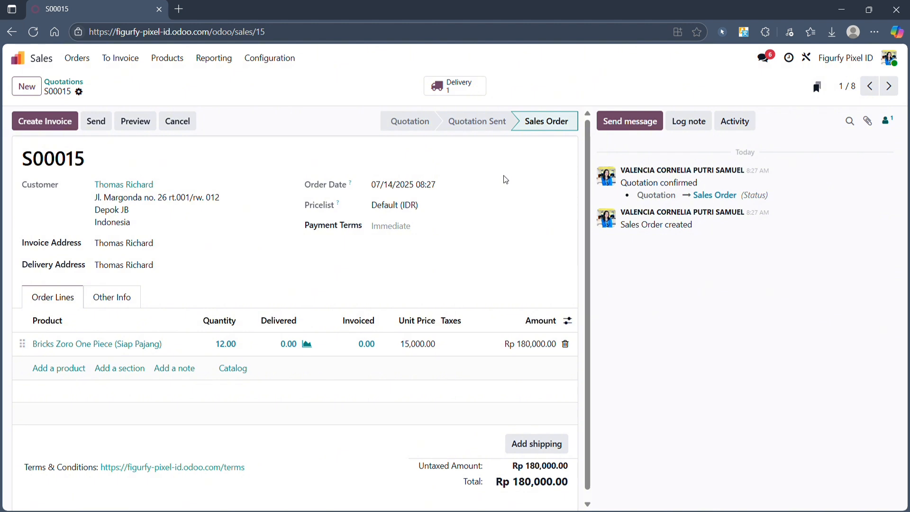
click(454, 93)
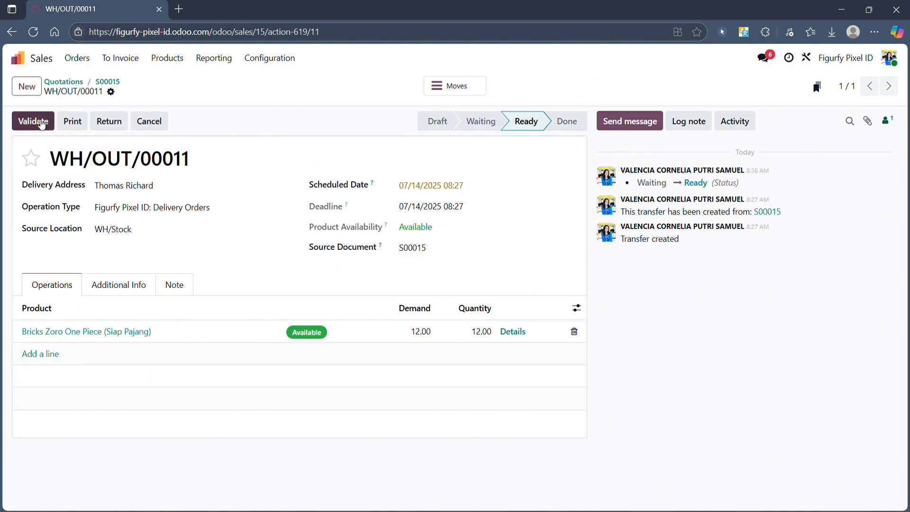
click(41, 121)
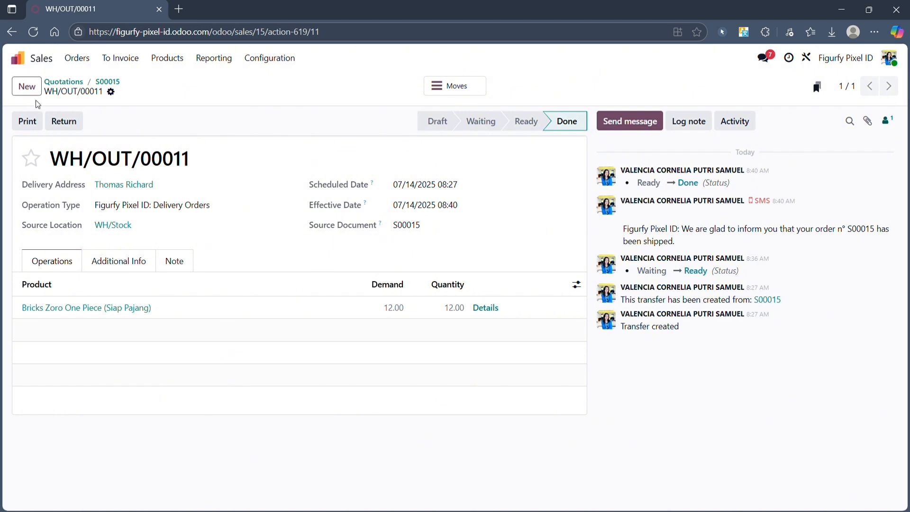
Step: Open sales order S00015 from the Sales list and create a draft invoice for it
click(44, 60)
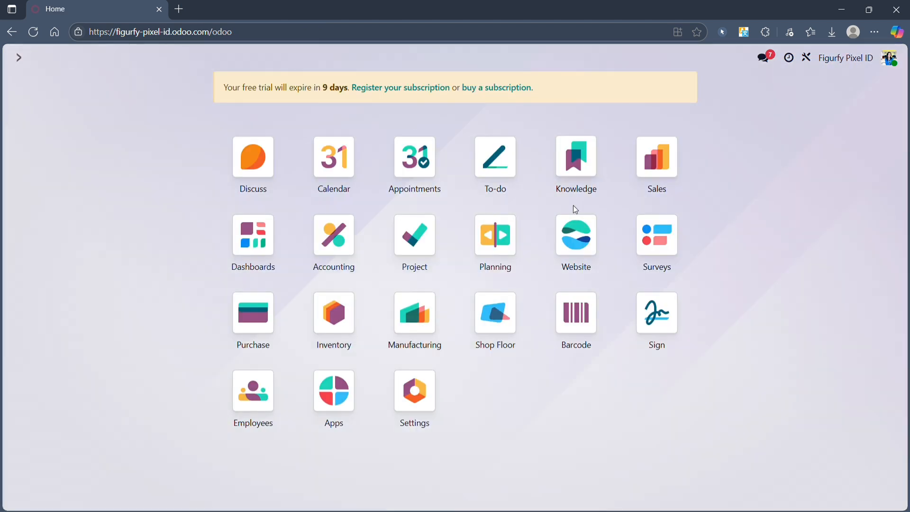
click(659, 161)
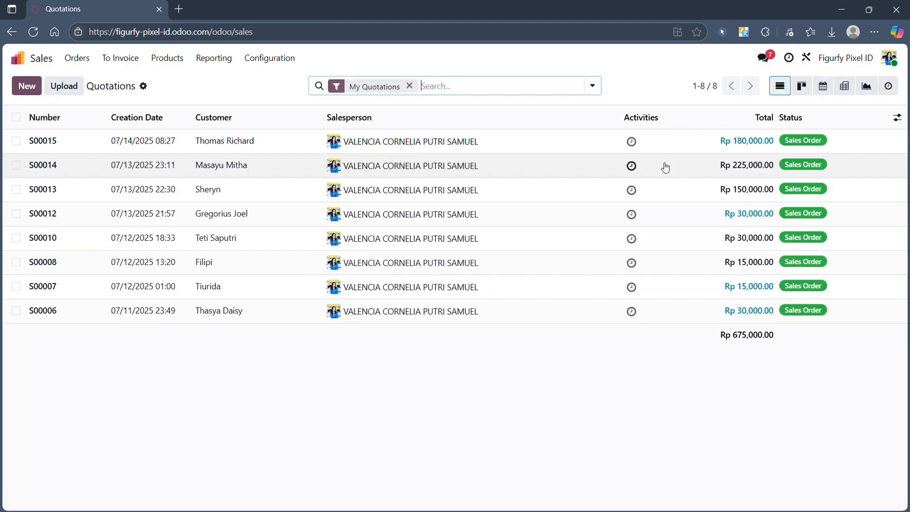
click(278, 142)
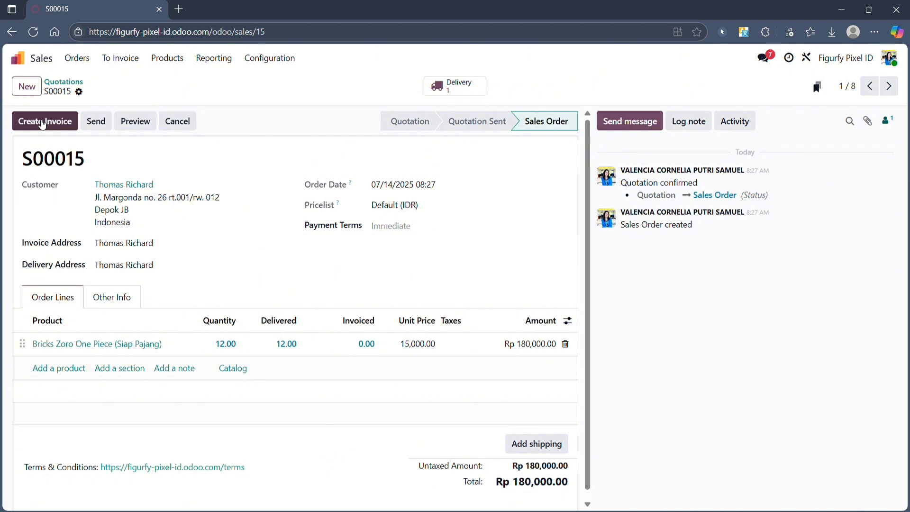
click(42, 125)
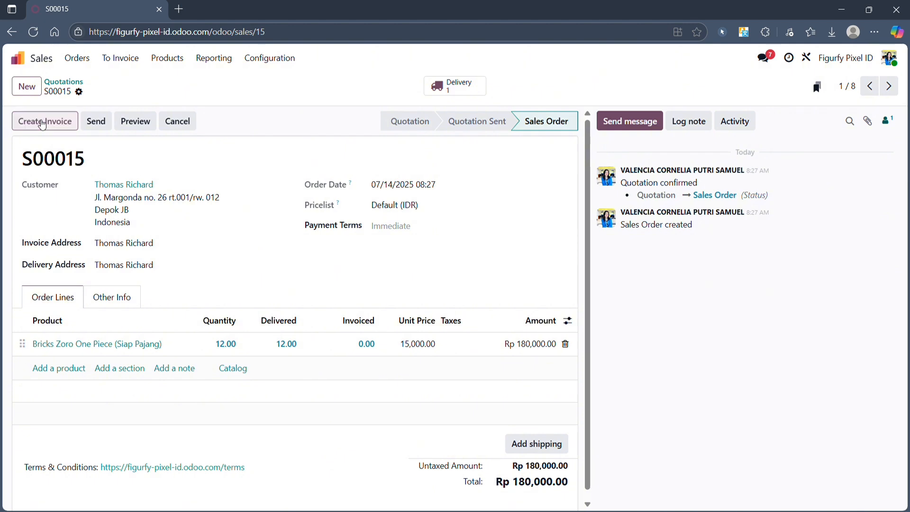
click(204, 337)
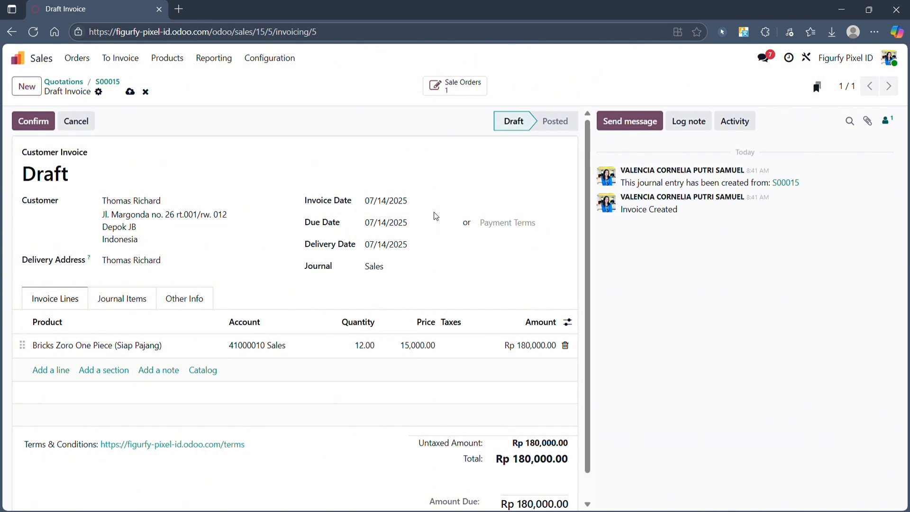
Step: Check the payment terms options, then confirm the Rp 180,000.00 draft invoice as INV/2025/00005
click(493, 229)
click(715, 275)
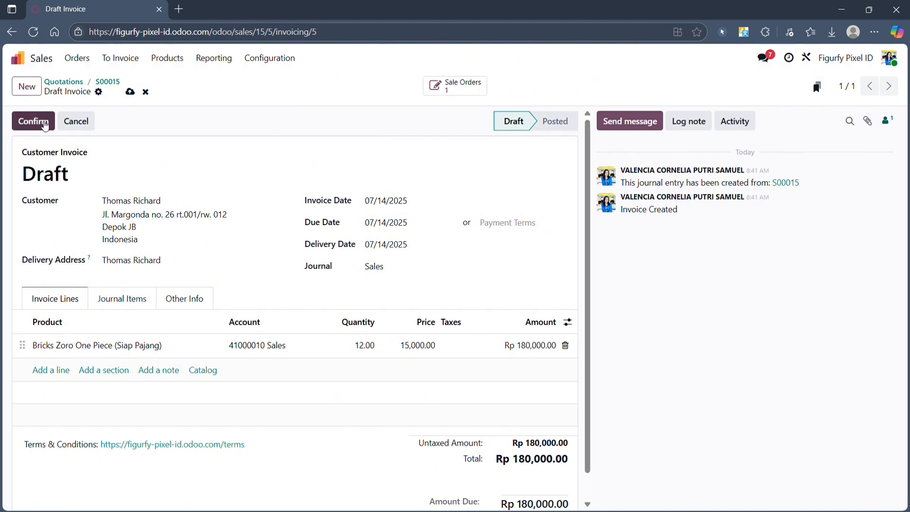
click(45, 125)
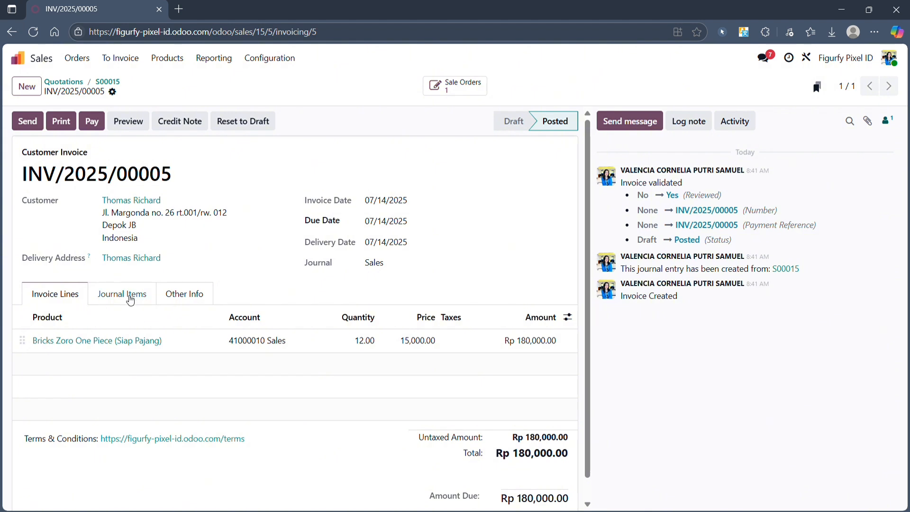
Step: Show INV/2025/00005's Journal Items: Rp 180,000.00 to Sales and Account Receivable
click(128, 294)
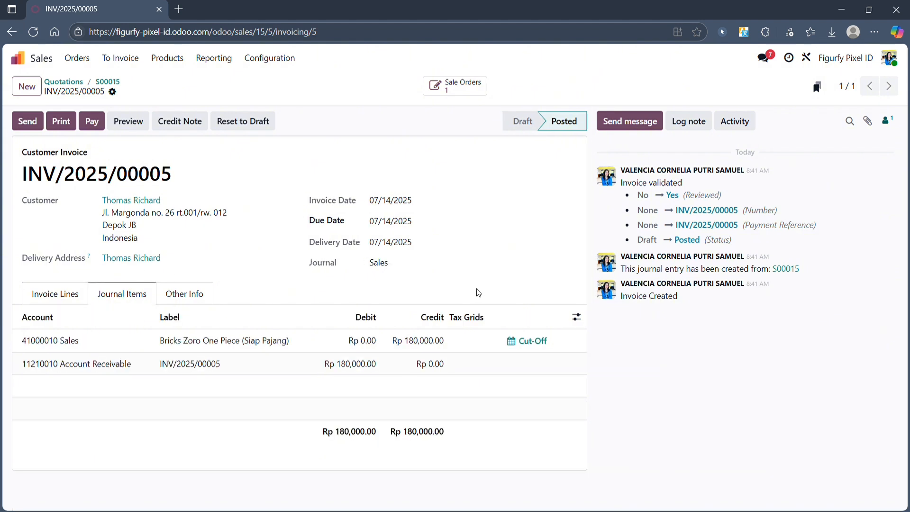
mouse_move(494, 325)
Step: Pay INV/2025/00005 with a Rp 180,000.00 Bank payment, then return to the app menu
click(92, 122)
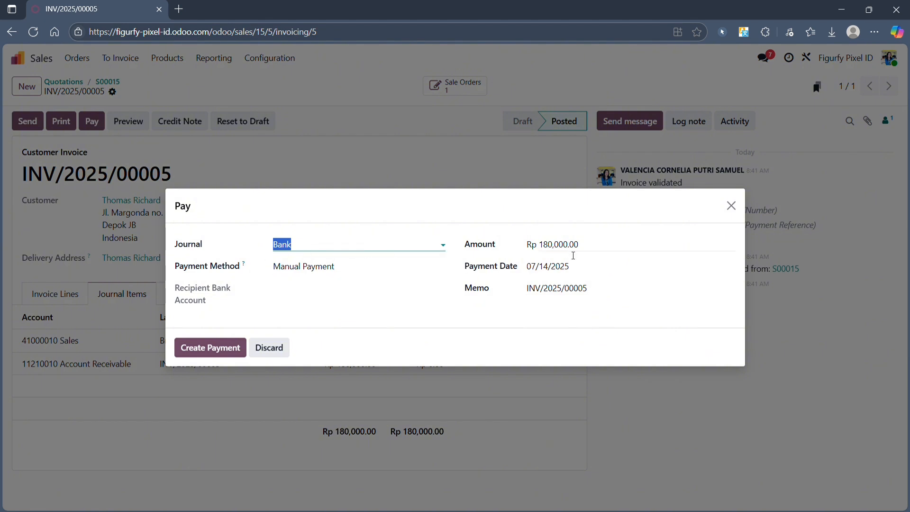
click(207, 349)
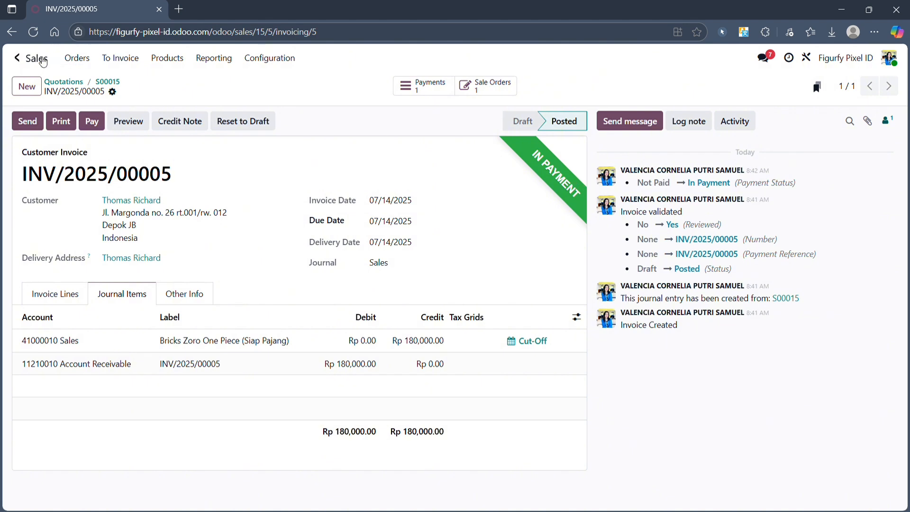
click(43, 60)
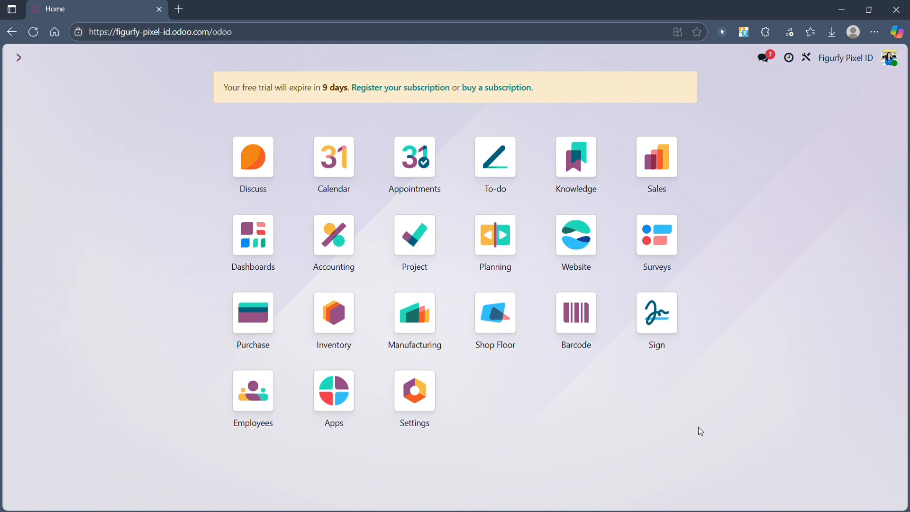
Step: Open the Profit and Loss report under Accounting's Reporting menu
click(341, 247)
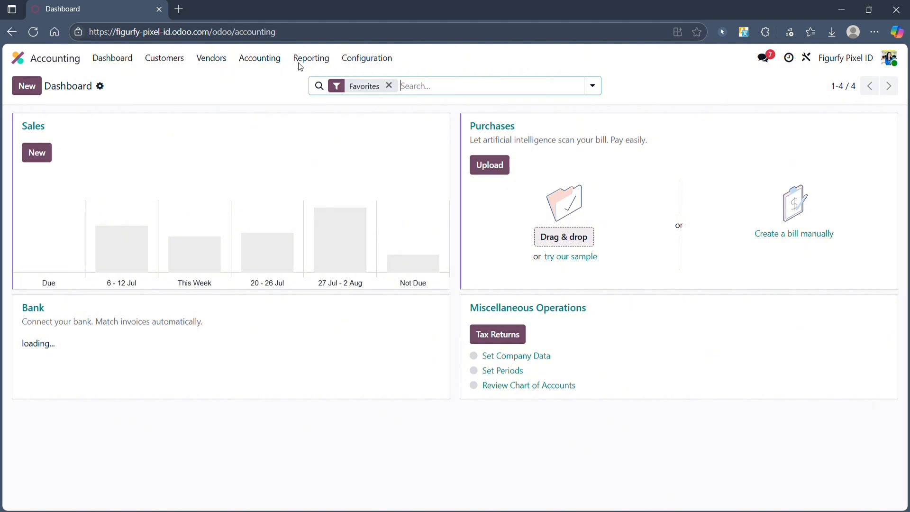
click(321, 59)
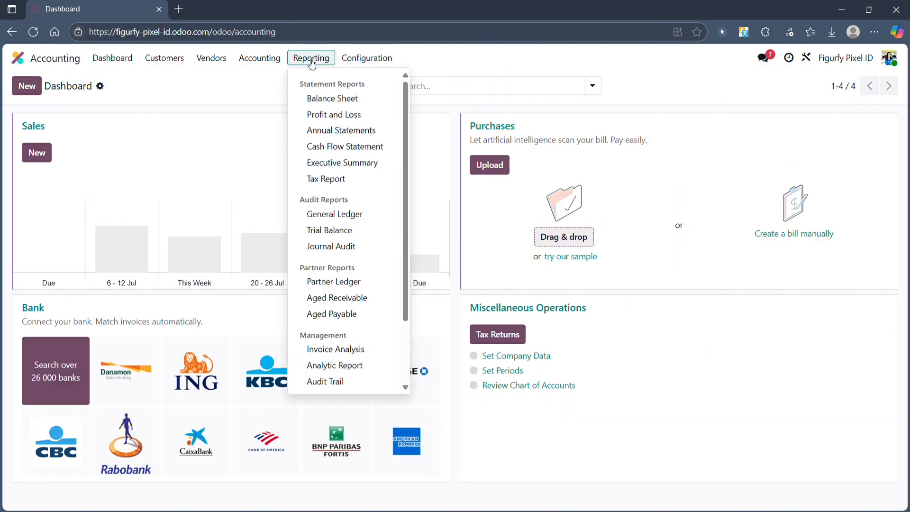
click(317, 119)
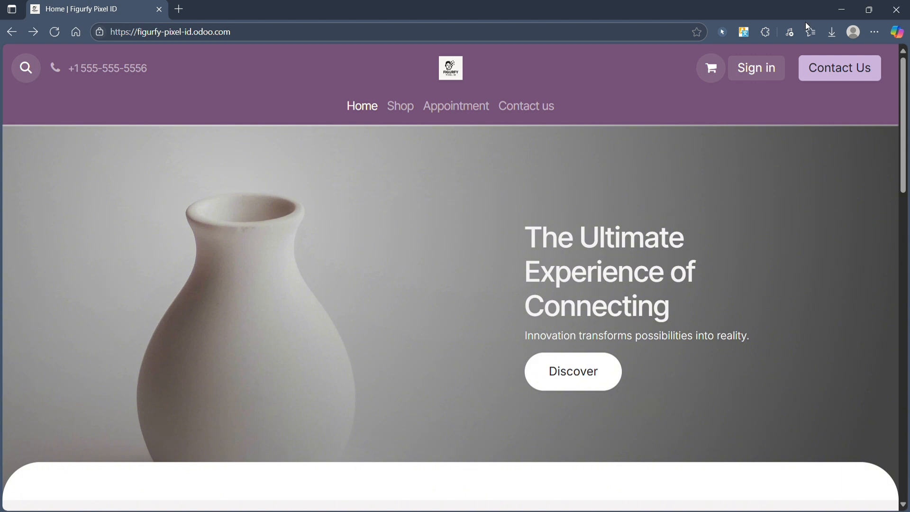
Step: Go to the website's sign-in page from the header
click(748, 71)
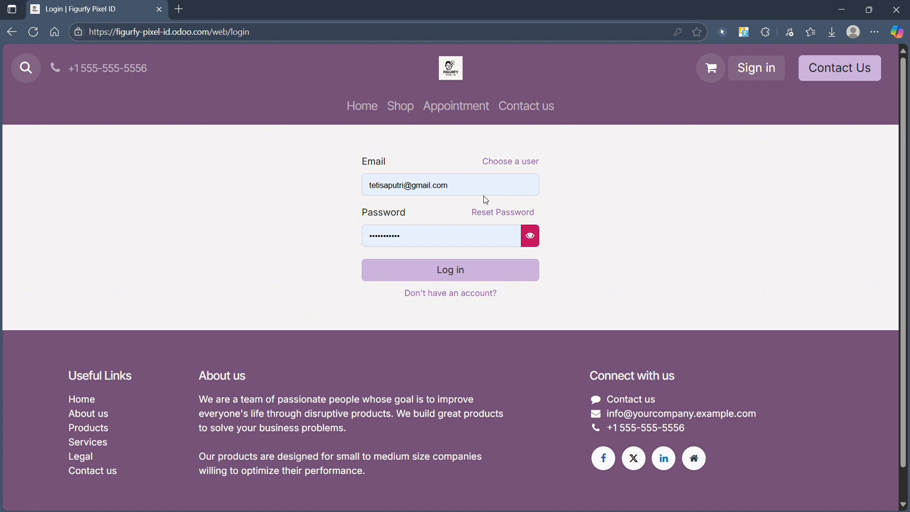
Step: Log in with the prefilled customer credentials and browse the website home page's products
click(467, 268)
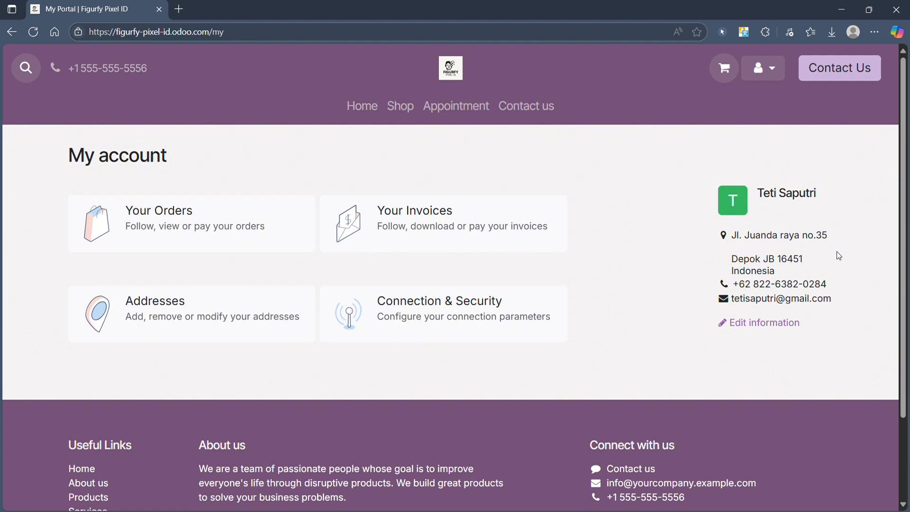
click(359, 106)
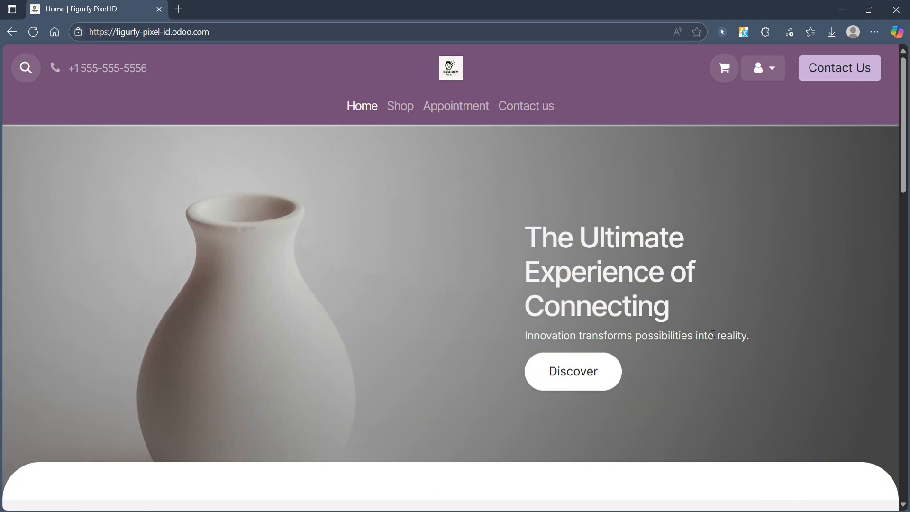
scroll(712, 335, down, 5)
scroll(713, 334, up, 4)
scroll(713, 334, down, 3)
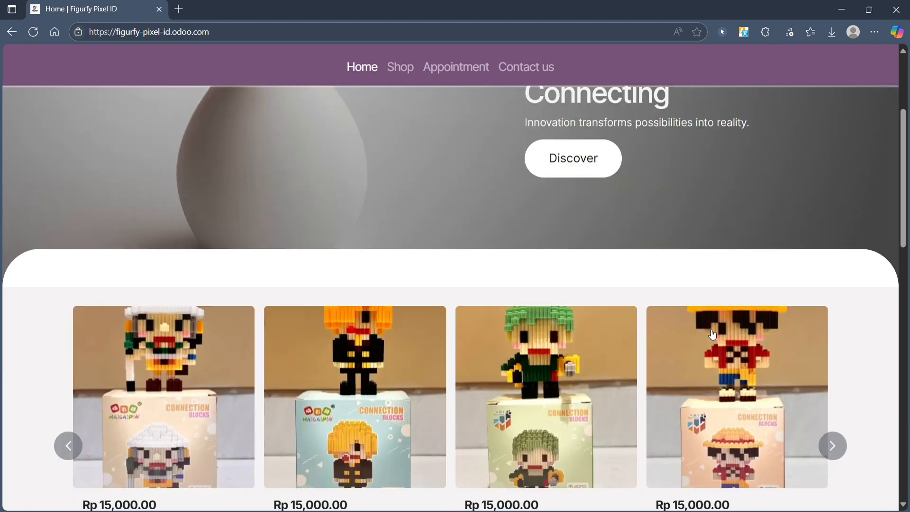
scroll(713, 334, up, 4)
scroll(713, 334, up, 1)
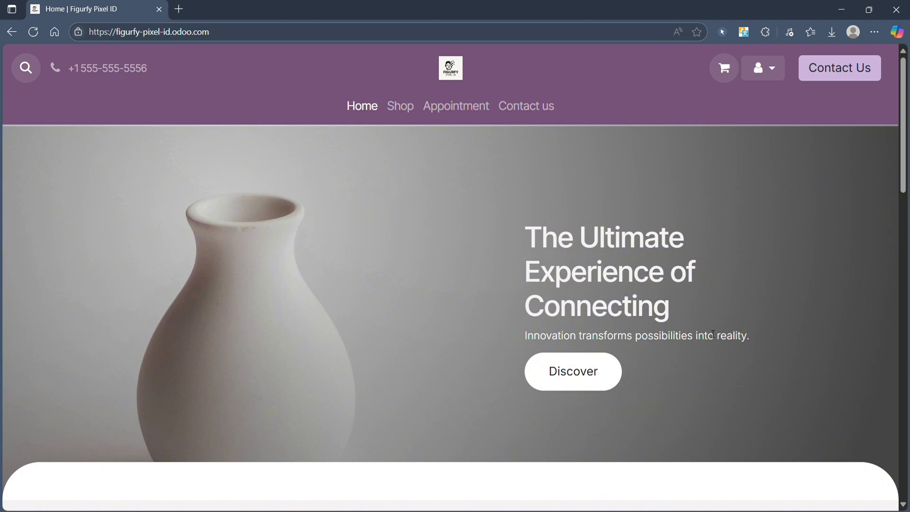
scroll(713, 334, down, 2)
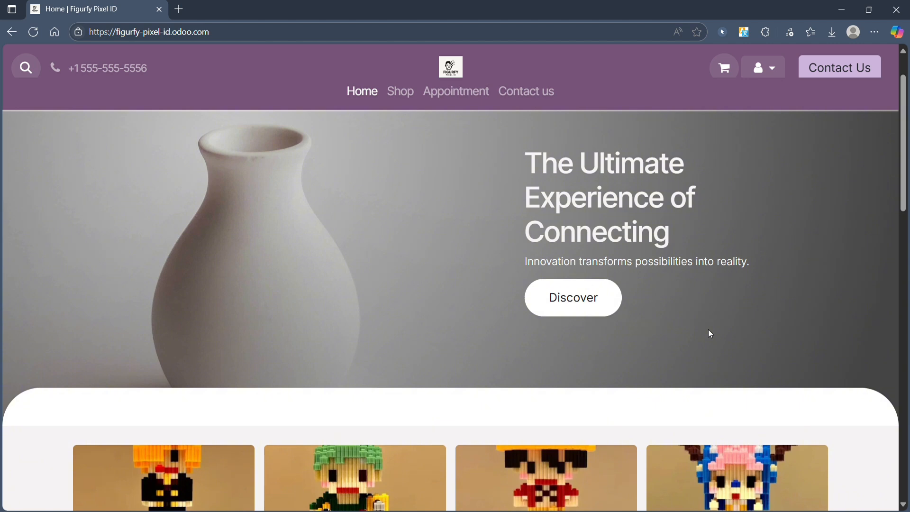
scroll(711, 334, down, 3)
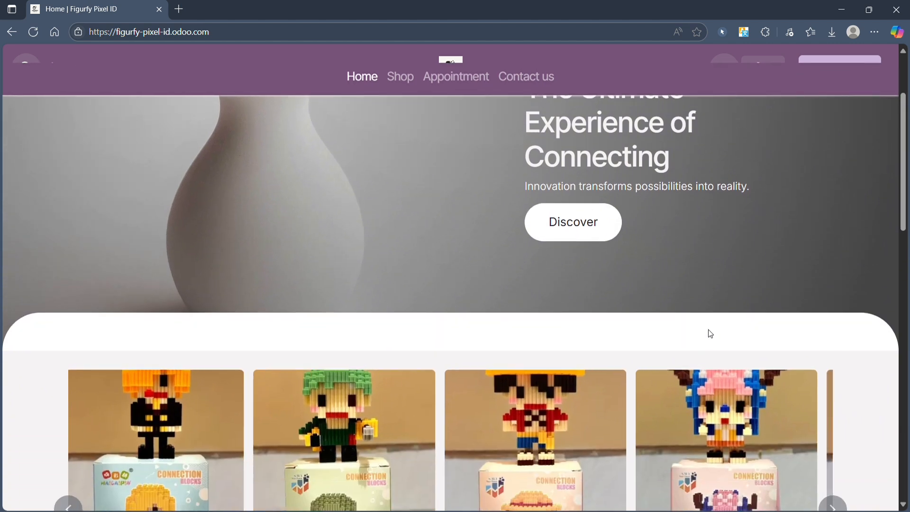
scroll(713, 334, down, 4)
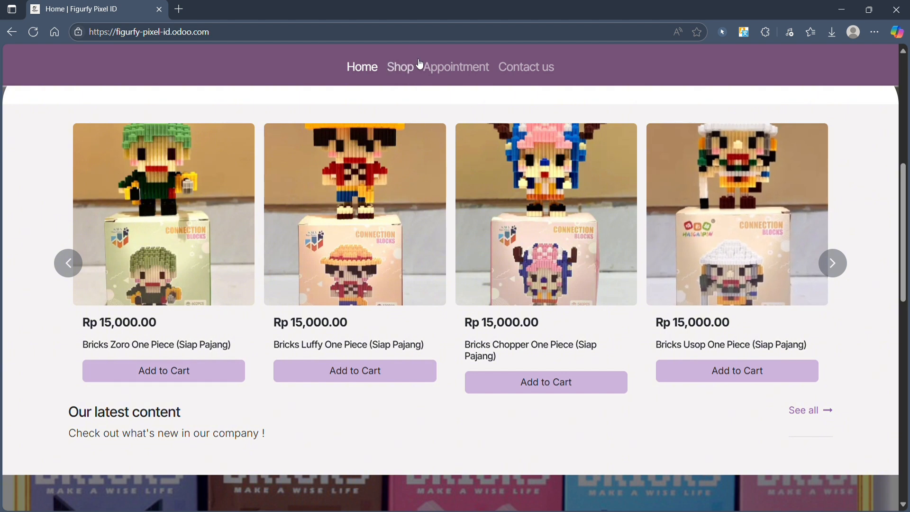
scroll(411, 157, down, 5)
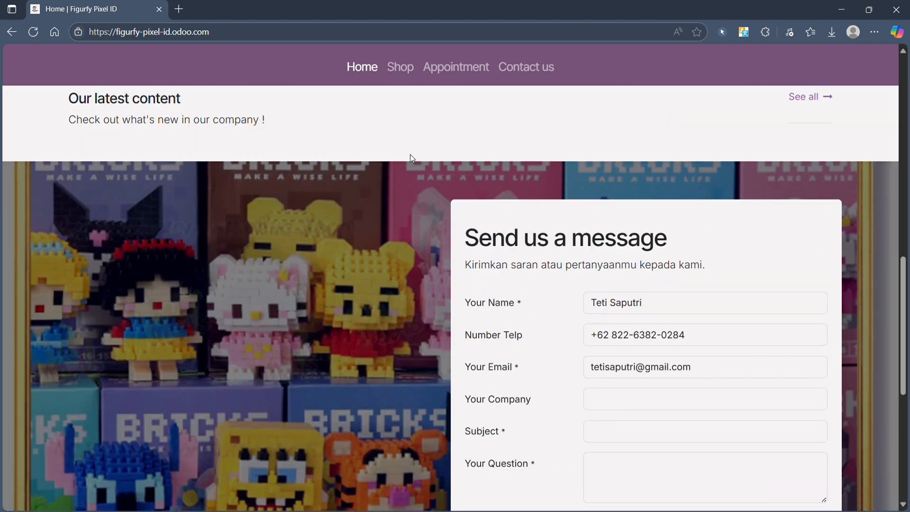
scroll(399, 75, up, 3)
Step: Open the Shop's All products page and scroll to the Bricks Sanji One Piece figure
click(399, 74)
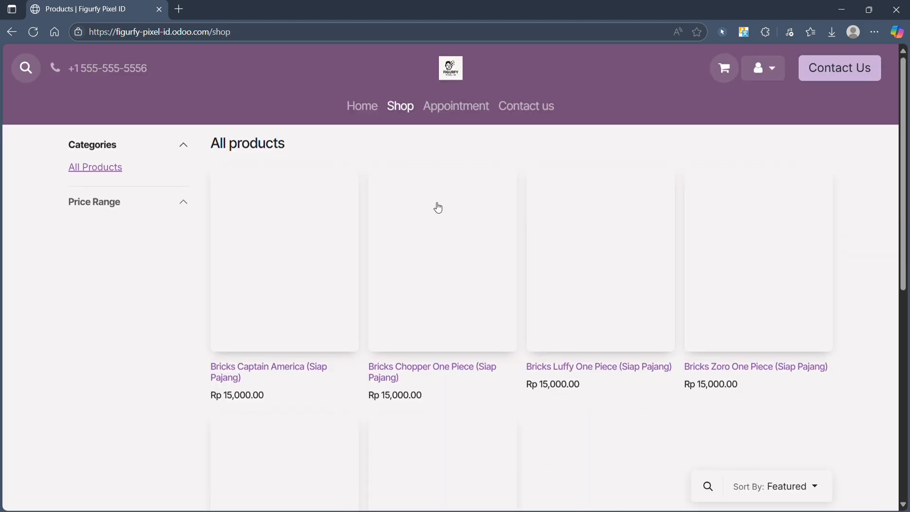
scroll(575, 220, down, 5)
scroll(630, 215, up, 5)
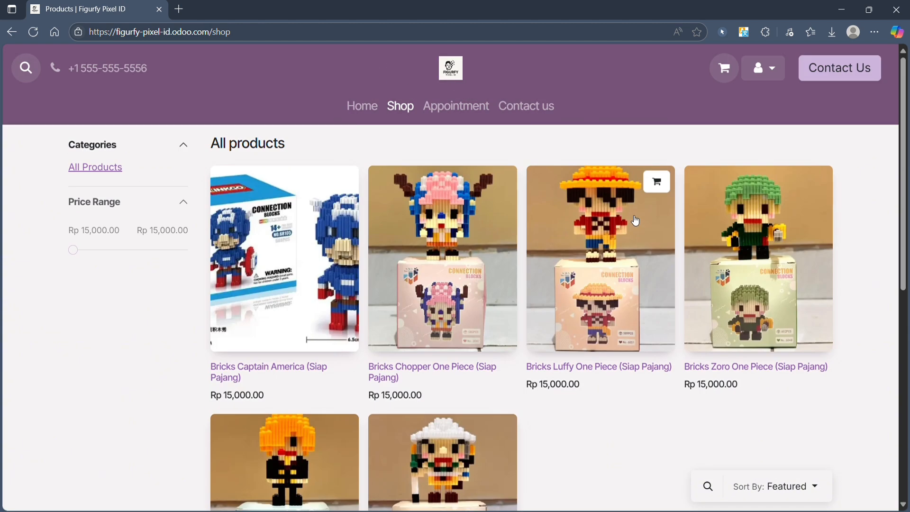
scroll(633, 219, down, 6)
scroll(634, 219, up, 6)
scroll(481, 283, down, 3)
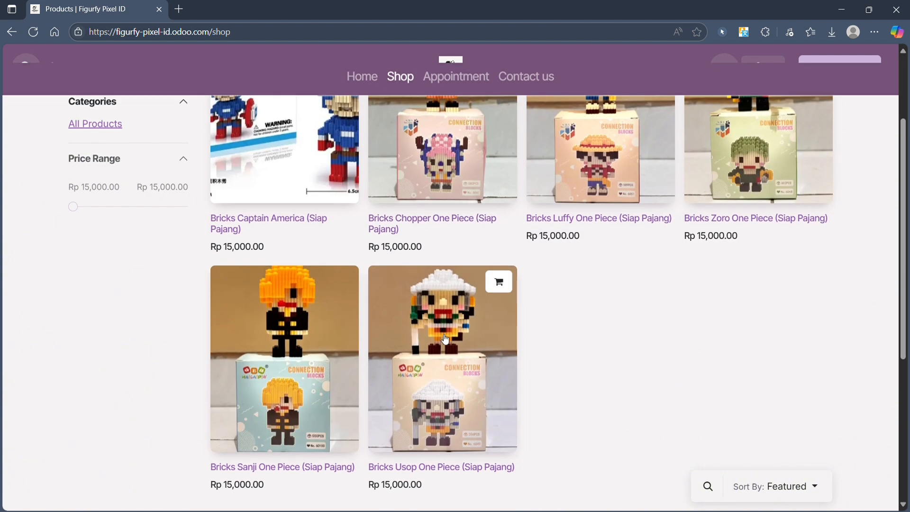
Step: Add 5 Bricks Sanji One Piece (Siap Pajang) to the cart and view the Rp 75,000.00 summary
click(301, 375)
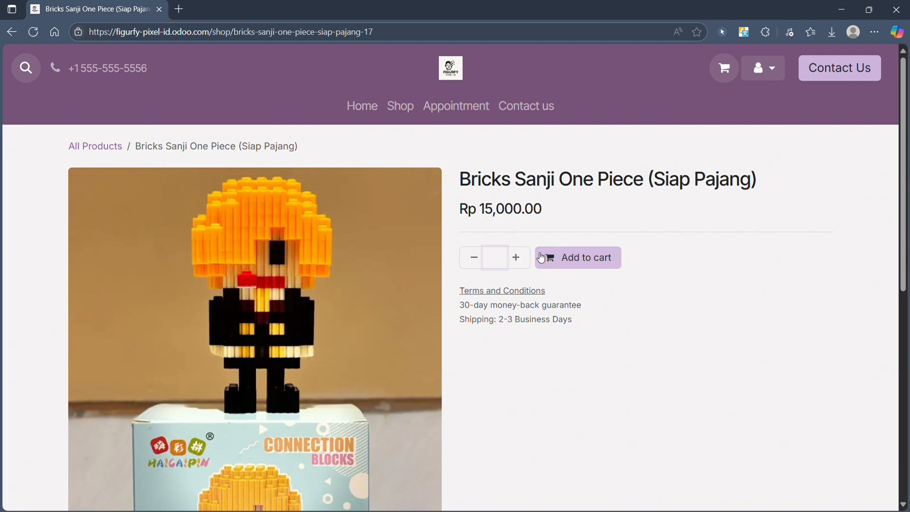
text(5)
click(579, 258)
mouse_move(724, 67)
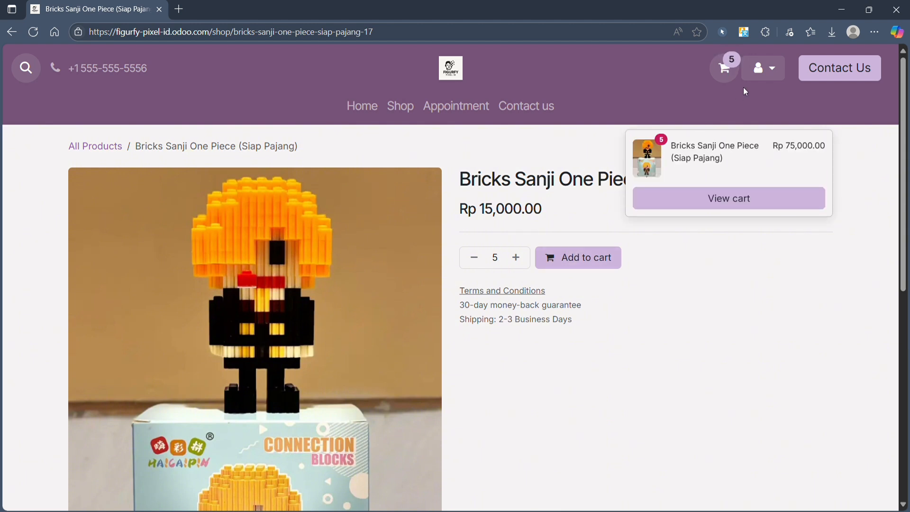
click(701, 198)
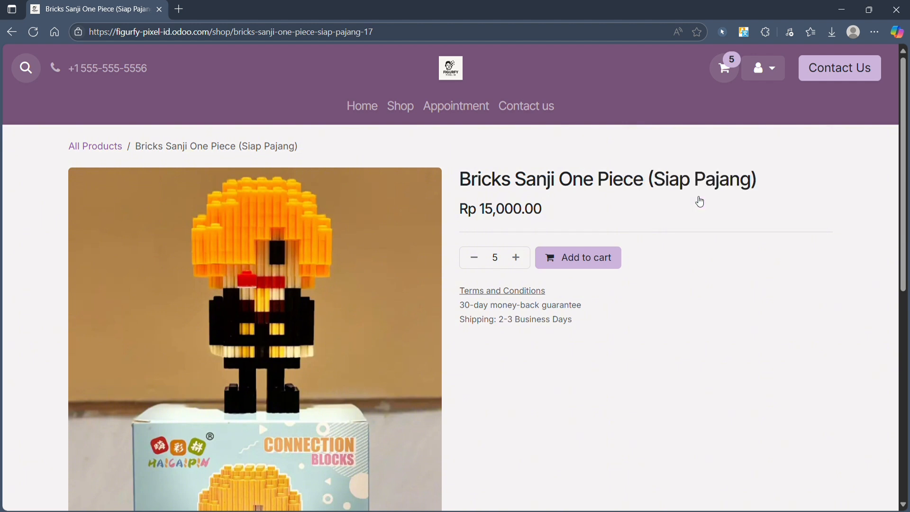
click(725, 69)
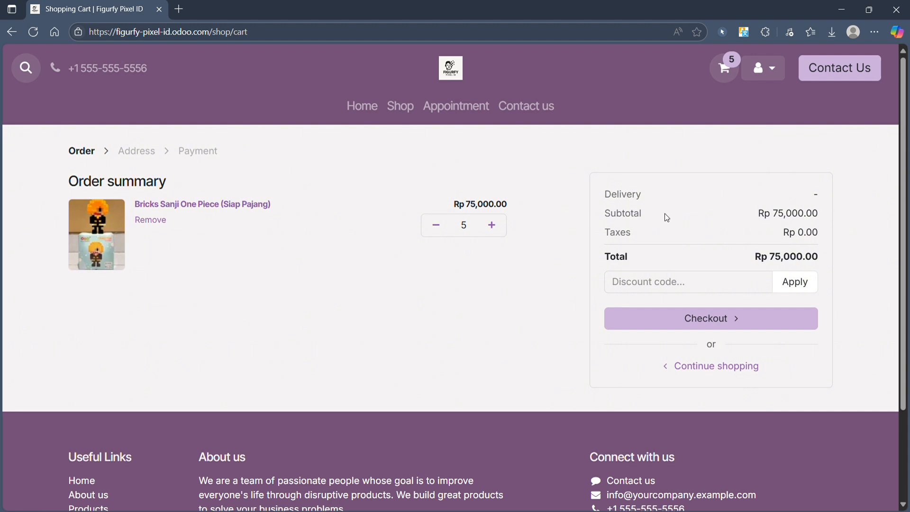
Step: Go to checkout, review the saved delivery address, then return to the Address step via the cart
click(705, 321)
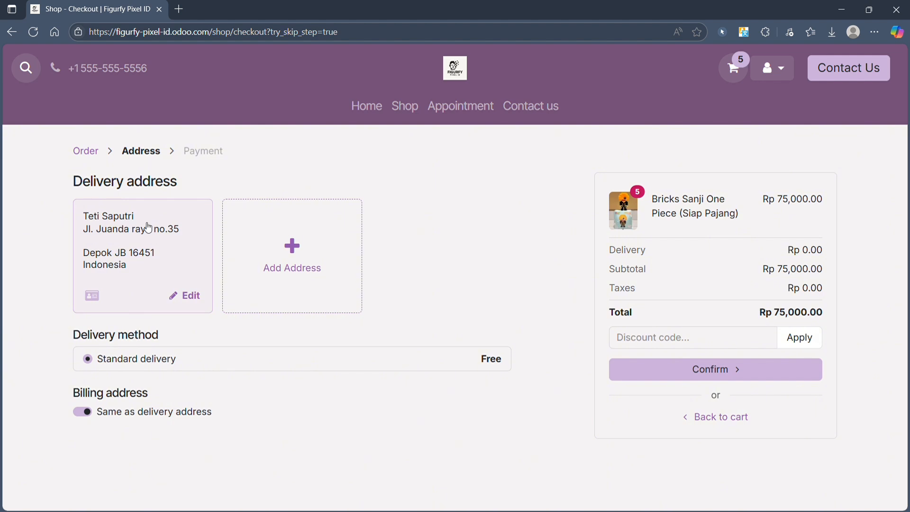
click(187, 296)
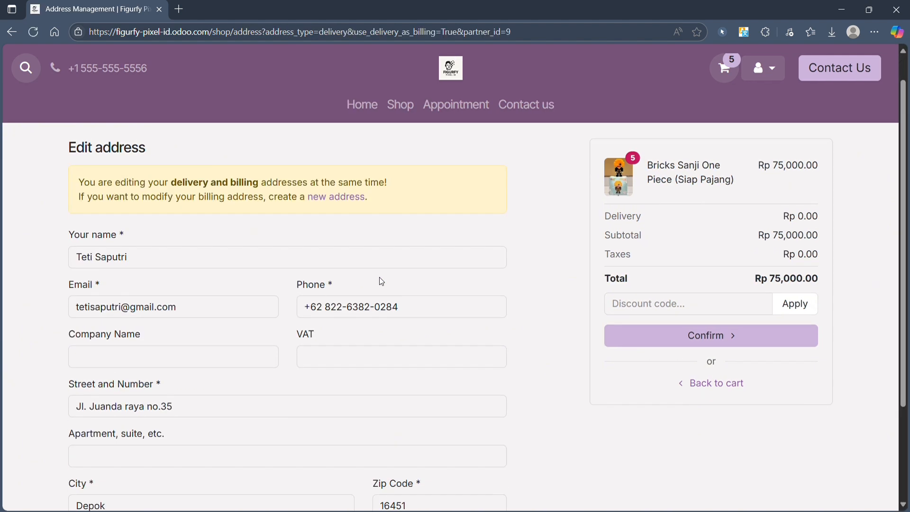
scroll(170, 297, down, 1)
scroll(209, 266, down, 2)
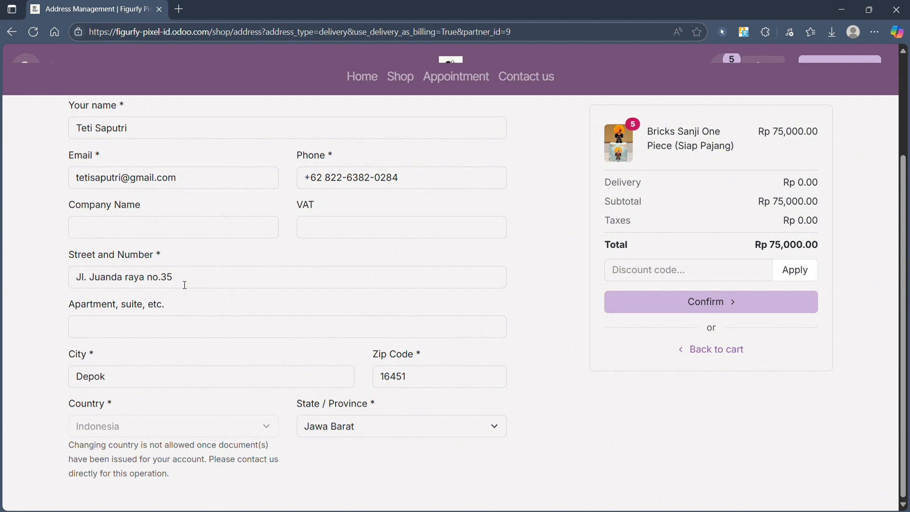
scroll(185, 285, up, 4)
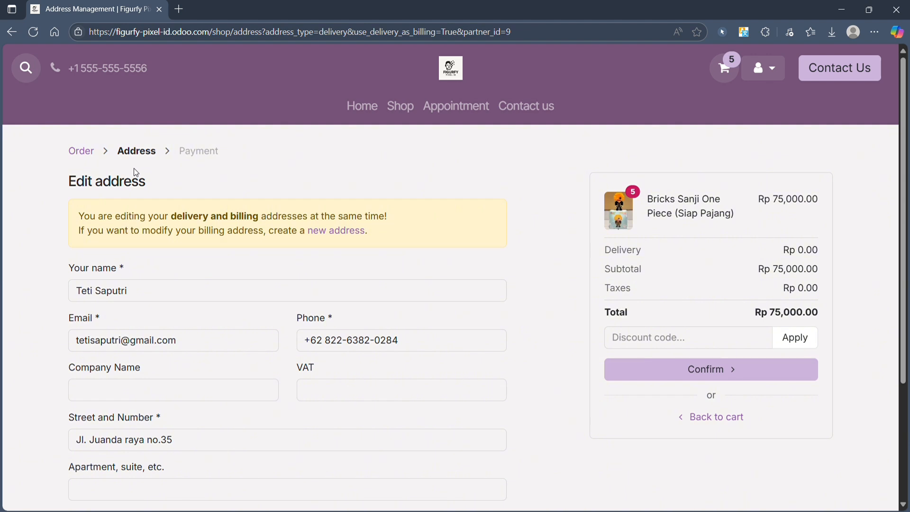
click(94, 159)
click(705, 318)
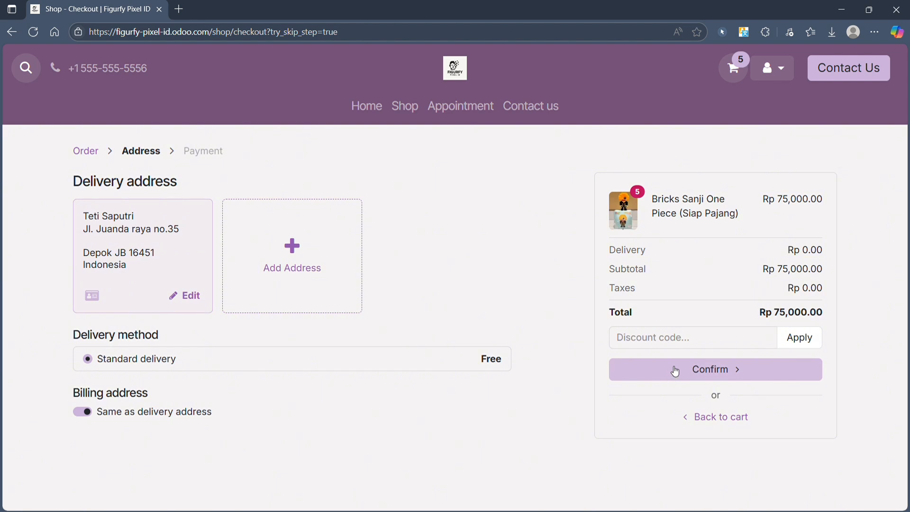
Step: Confirm the address and place order S00016 paying by Wire Transfer
click(675, 371)
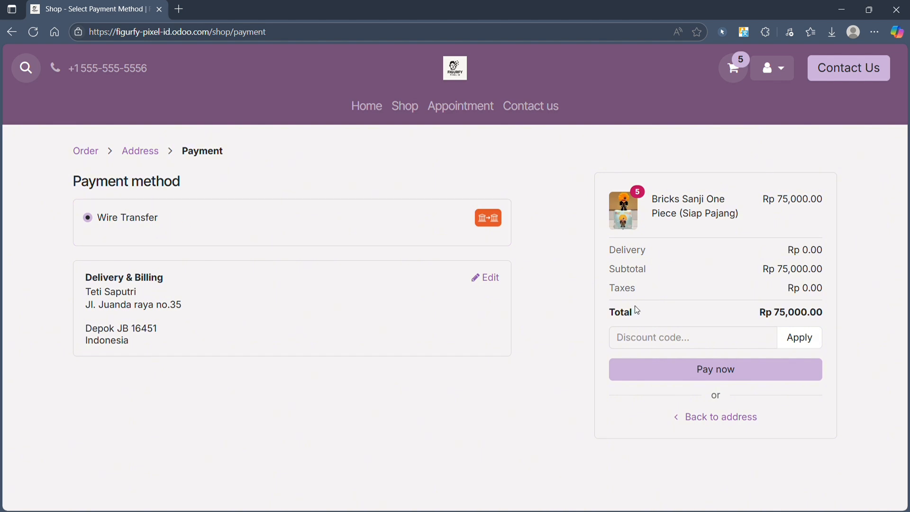
click(767, 374)
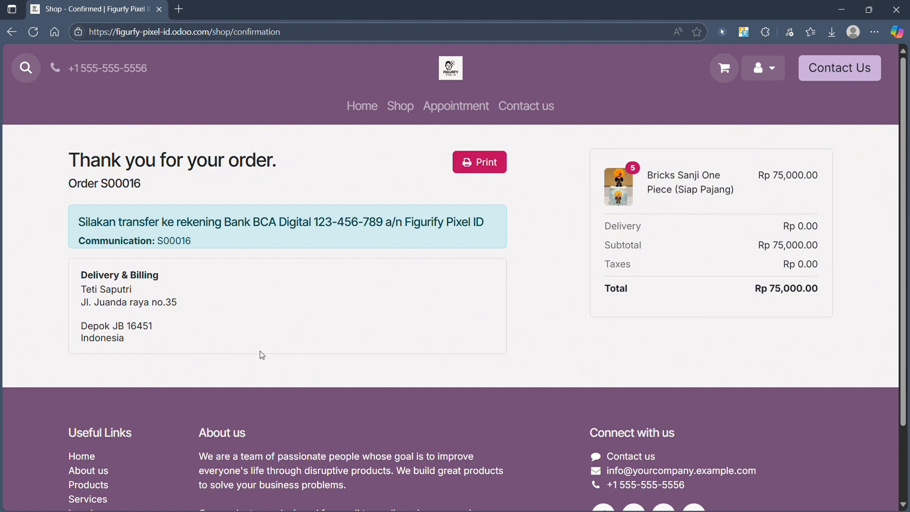
Step: Highlight order number S00016, then log out of the customer account and reach the sign-in page
drag(77, 184, 163, 186)
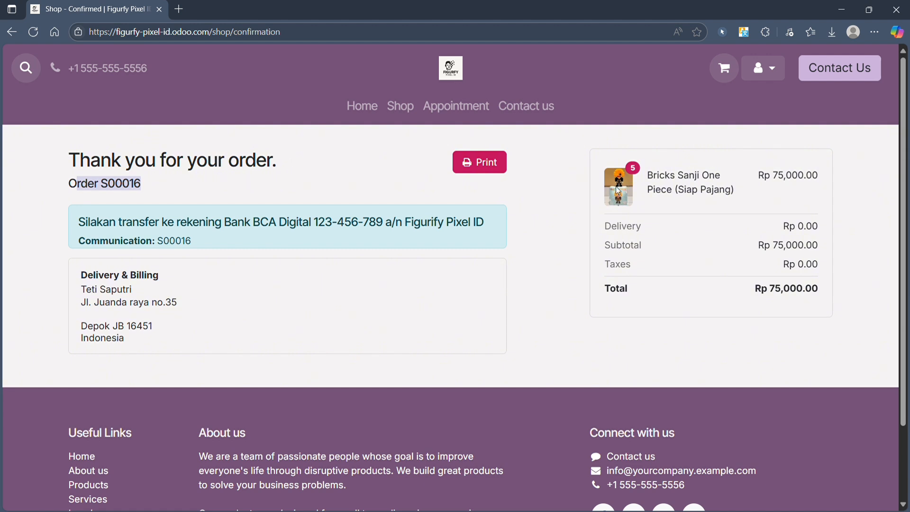
click(878, 204)
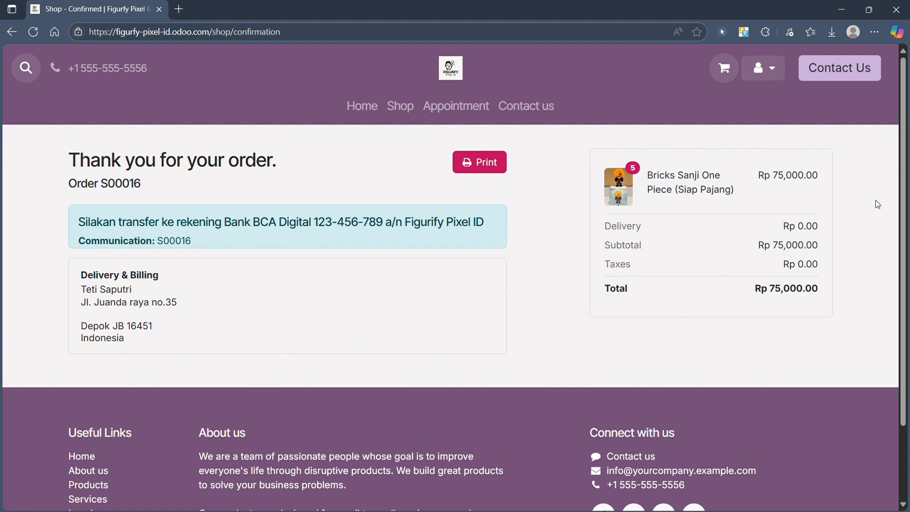
click(758, 75)
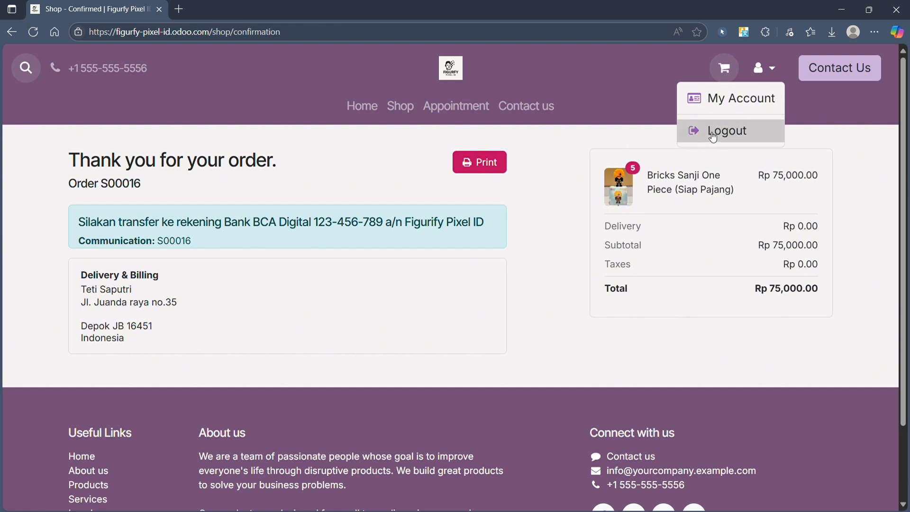
click(732, 130)
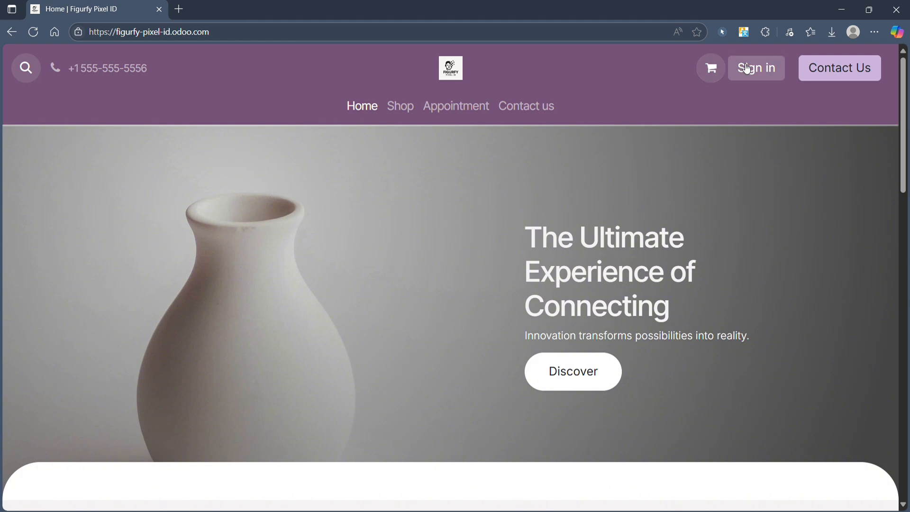
click(747, 69)
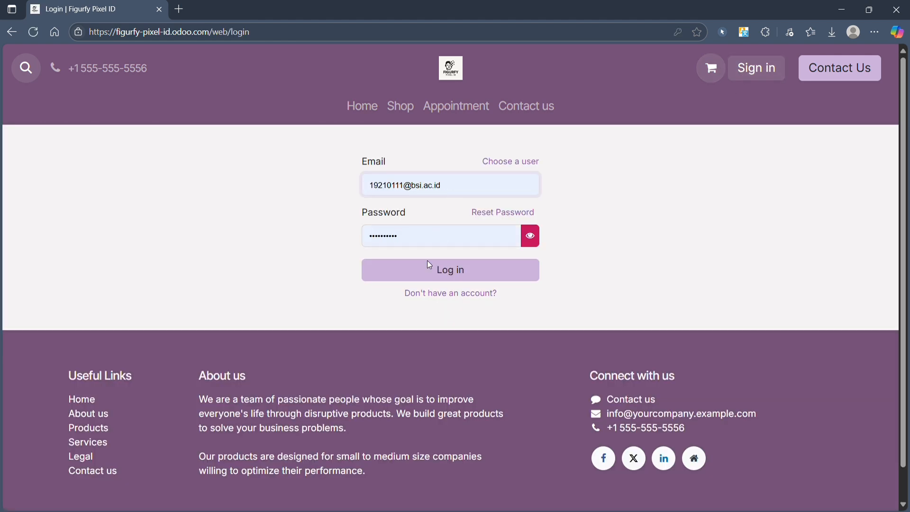
Step: Sign in with the saved backend credentials and open quotation S00016 from the Sales Quotations list
click(490, 273)
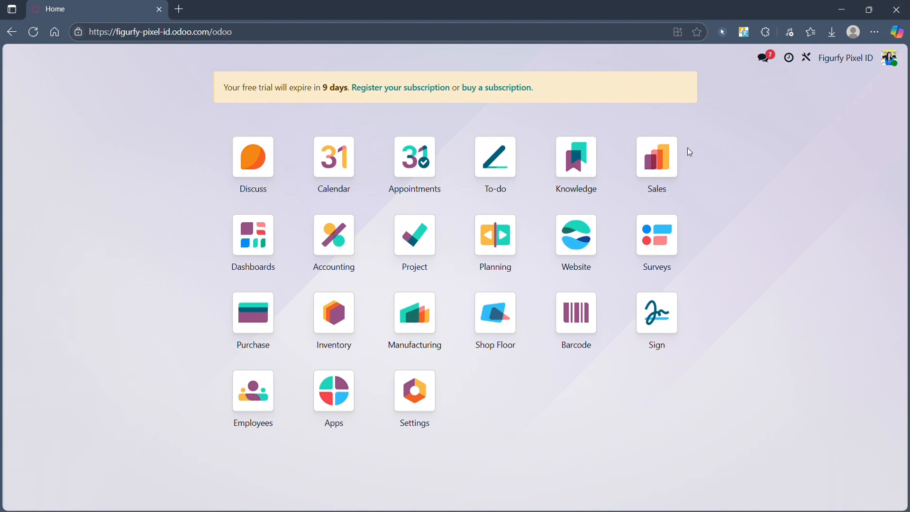
click(671, 174)
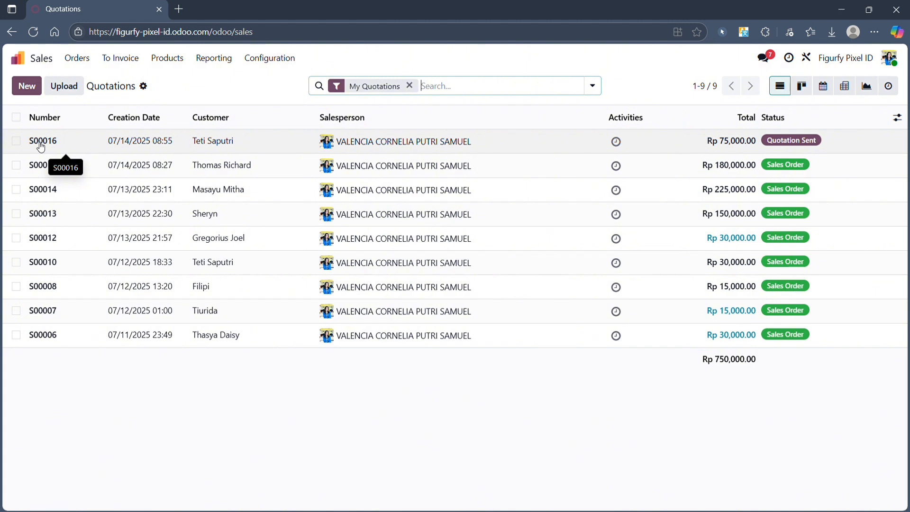
click(115, 151)
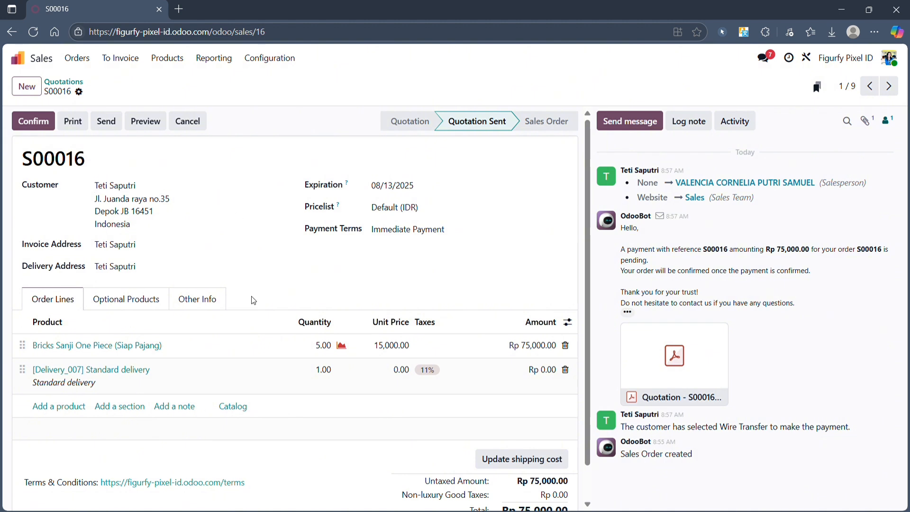
mouse_move(688, 392)
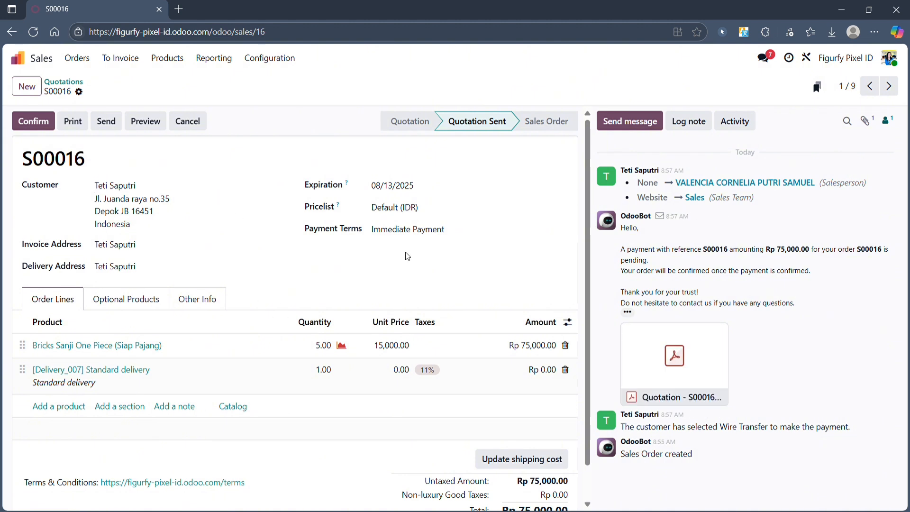